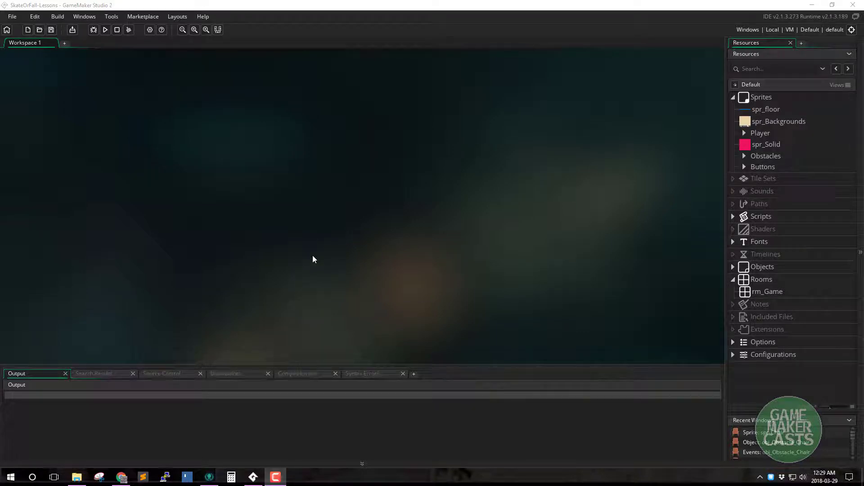
Step: Open the rm_Game room, duplicate it in the resource tree, and close the original's room editor
{"action": "double_click", "coordinate": [760, 293]}
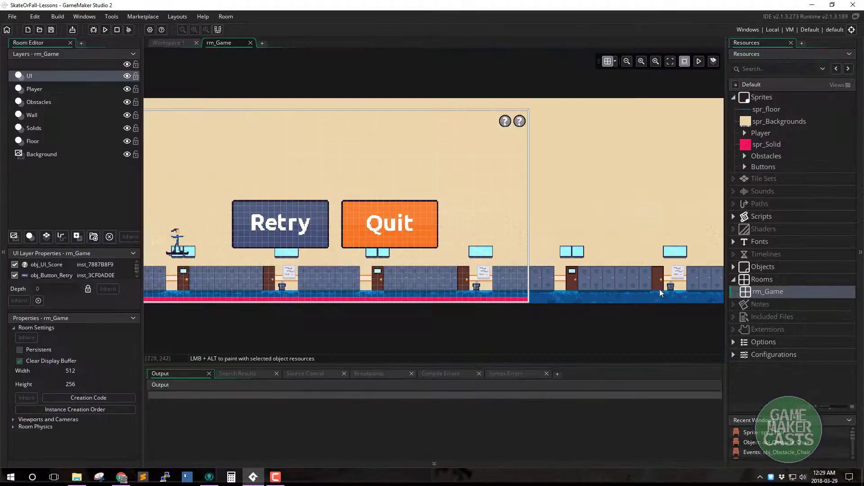
{"action": "middle_click_drag", "start_coordinate": [419, 255], "coordinate": [443, 258]}
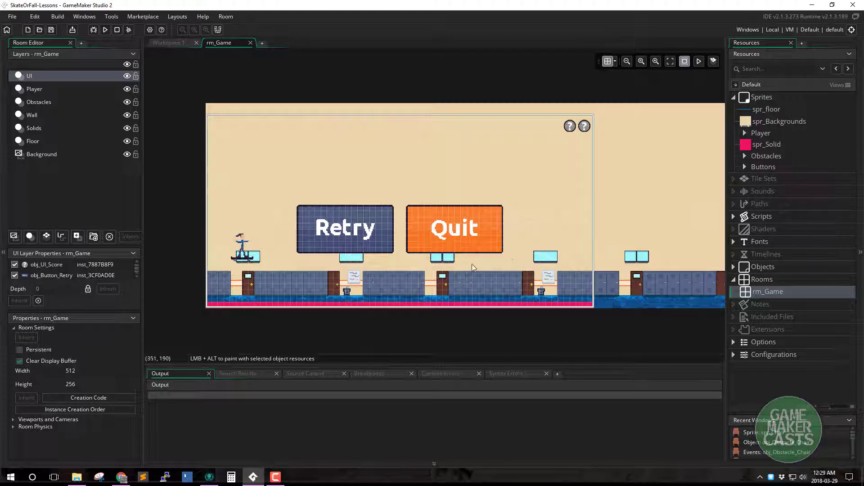
{"action": "left_click", "coordinate": [753, 292]}
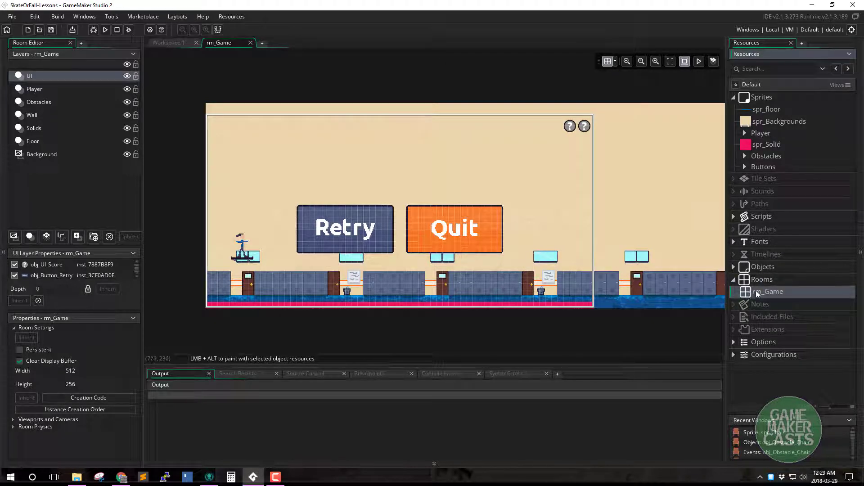
{"action": "right_click", "coordinate": [755, 291]}
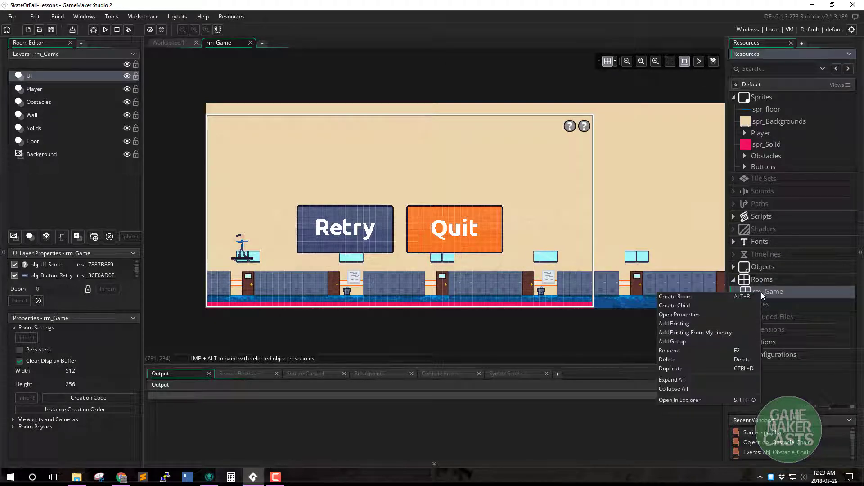
{"action": "left_click", "coordinate": [682, 369]}
{"action": "middle_click", "coordinate": [232, 44]}
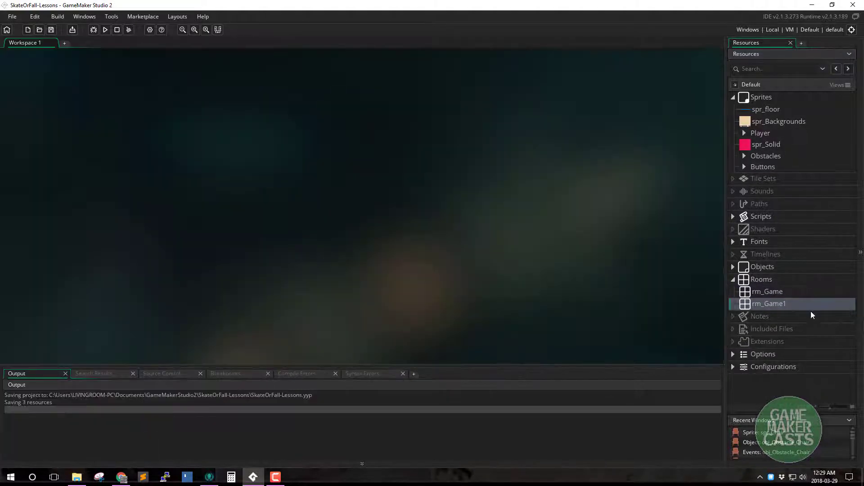
Step: Name the duplicated room rm_Title and order it above rm_Game in the Rooms list
{"action": "key", "text": "BackSpace"}
{"action": "key", "text": "BackSpace"}
{"action": "key", "text": "BackSpace"}
{"action": "key", "text": "BackSpace"}
{"action": "key", "text": "BackSpace"}
{"action": "type", "text": "Title"}
{"action": "key", "text": "Return"}
{"action": "left_click_drag", "start_coordinate": [771, 292], "coordinate": [766, 303]}
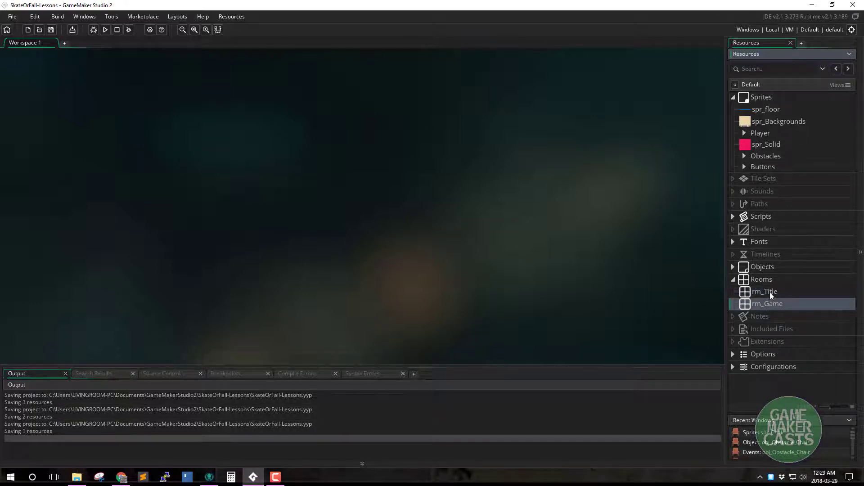
Step: Open rm_Title and delete the UI, Player, Obstacles, Wall, Solids and Floor layers, keeping only Background
{"action": "left_click", "coordinate": [769, 292]}
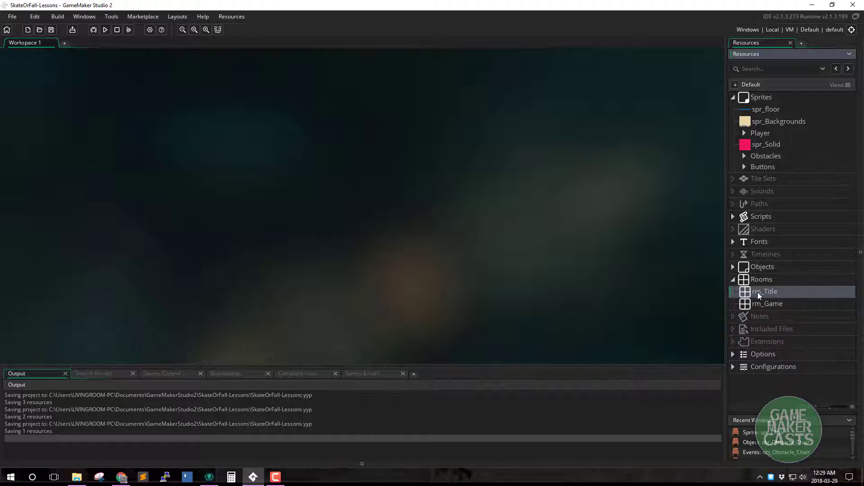
{"action": "double_click", "coordinate": [757, 293]}
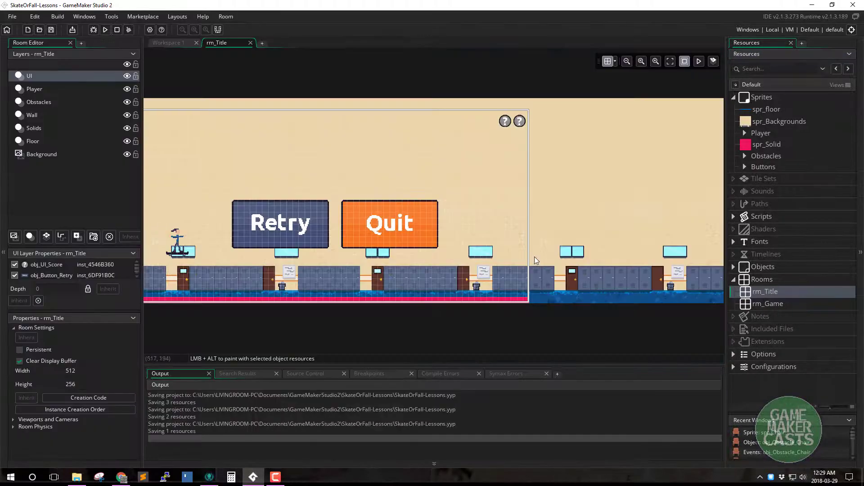
{"action": "middle_click_drag", "start_coordinate": [534, 257], "coordinate": [577, 249]}
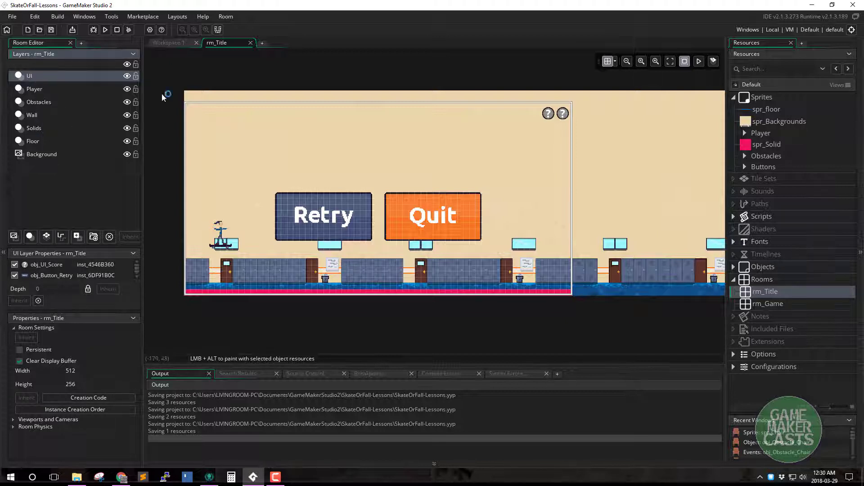
{"action": "left_click", "coordinate": [90, 141], "text": "shift"}
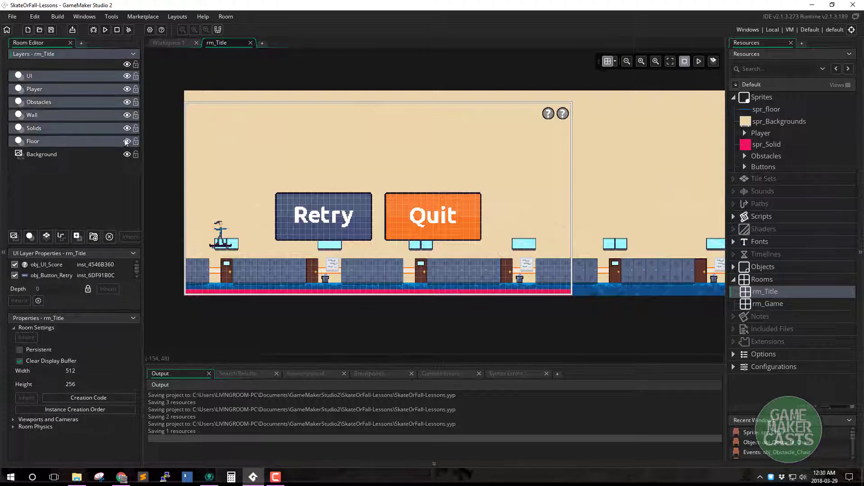
{"action": "key", "text": "Delete"}
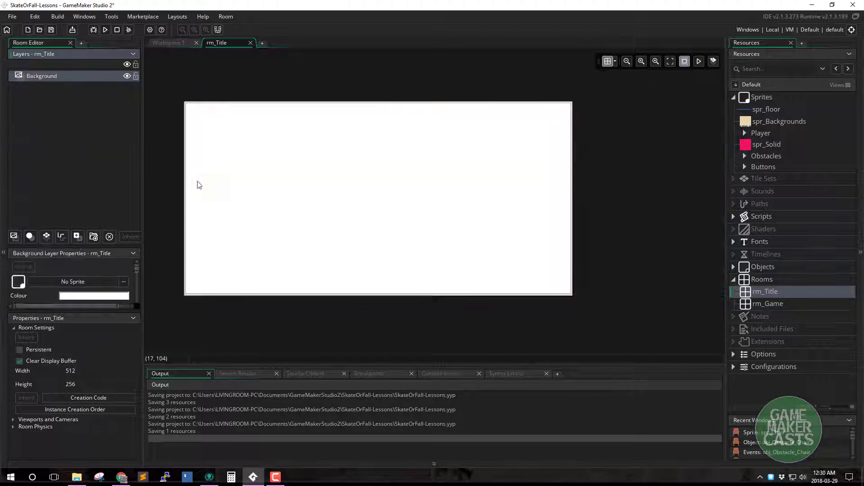
{"action": "middle_click_drag", "start_coordinate": [188, 135], "coordinate": [217, 141]}
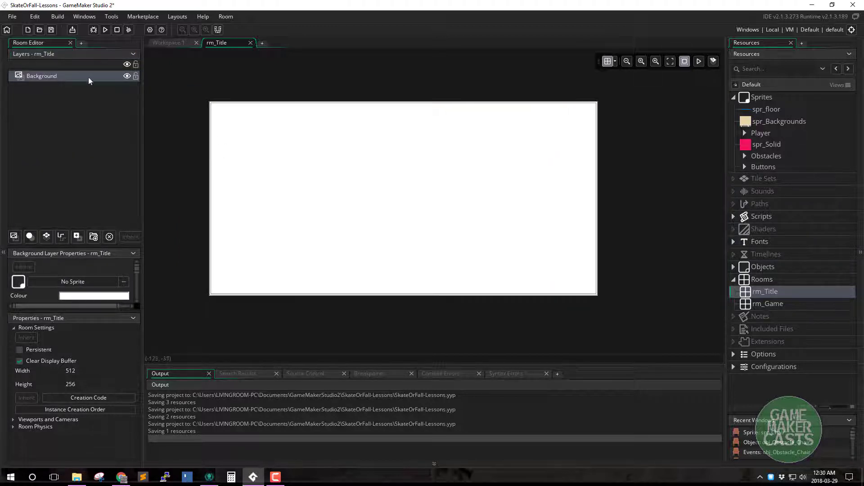
Step: Add an asset layer to rm_Title and place two spr_Backgrounds sprites side by side to fill the room
{"action": "left_click", "coordinate": [76, 237]}
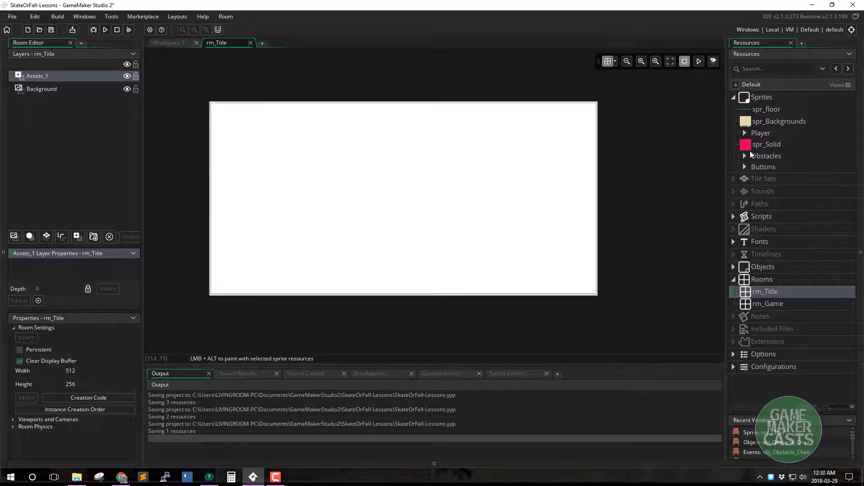
{"action": "left_click", "coordinate": [750, 125]}
{"action": "left_click_drag", "start_coordinate": [743, 128], "coordinate": [214, 203]}
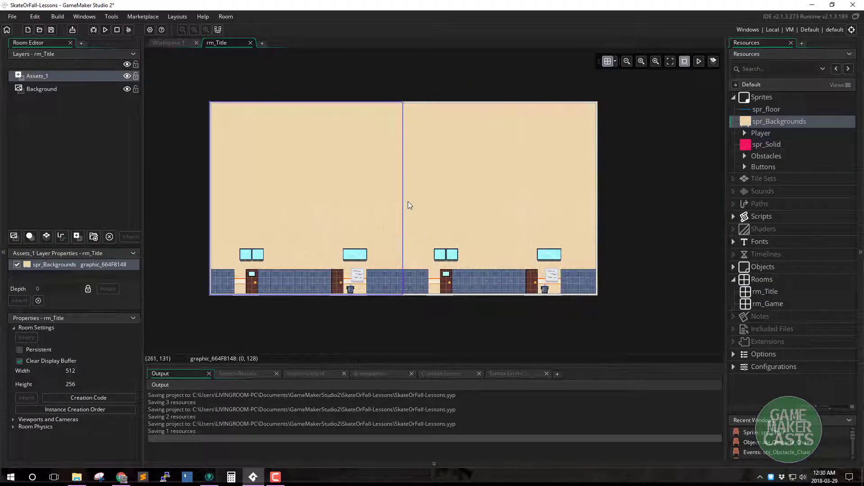
{"action": "left_click", "coordinate": [408, 202]}
{"action": "middle_click_drag", "start_coordinate": [365, 303], "coordinate": [381, 294]}
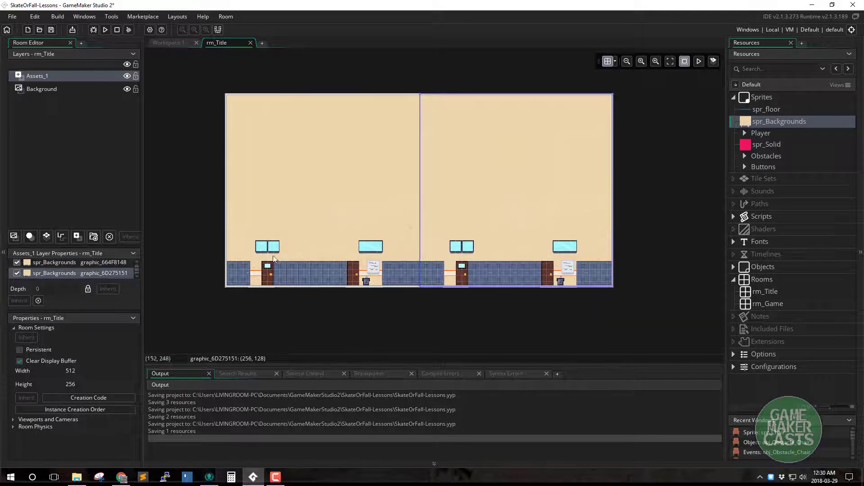
Step: Unlock the animation speed of the left background graphic, set it to 0, and close its properties
{"action": "double_click", "coordinate": [305, 218]}
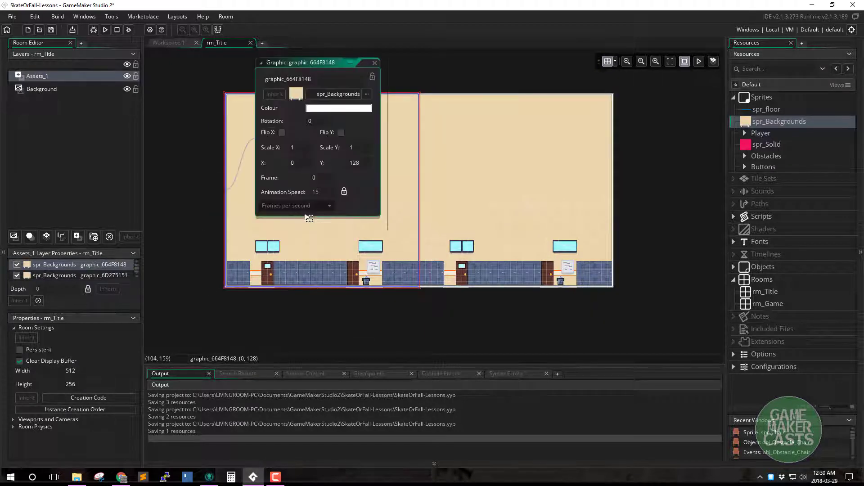
{"action": "left_click_drag", "start_coordinate": [300, 63], "coordinate": [351, 88]}
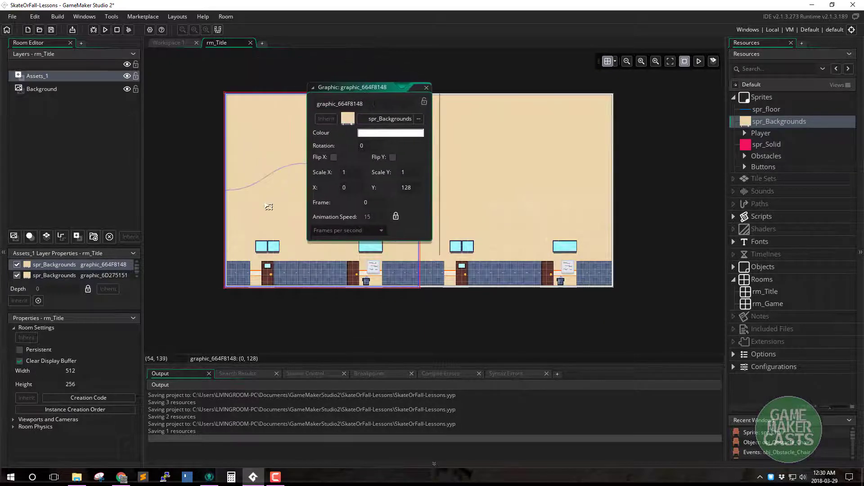
{"action": "left_click", "coordinate": [396, 217]}
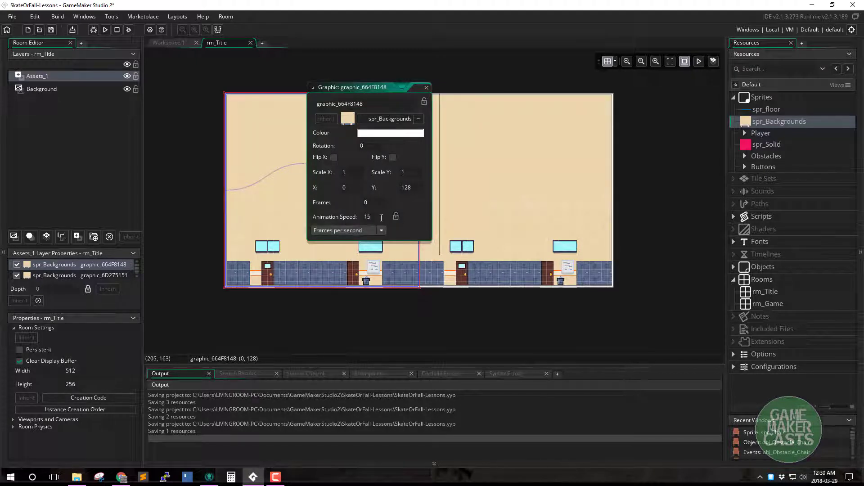
{"action": "type", "text": "0"}
{"action": "left_click", "coordinate": [426, 89]}
Step: Set the right background graphic's animation speed to 0 and its frame to 3, trying frames 1 and 2 first
{"action": "double_click", "coordinate": [472, 179]}
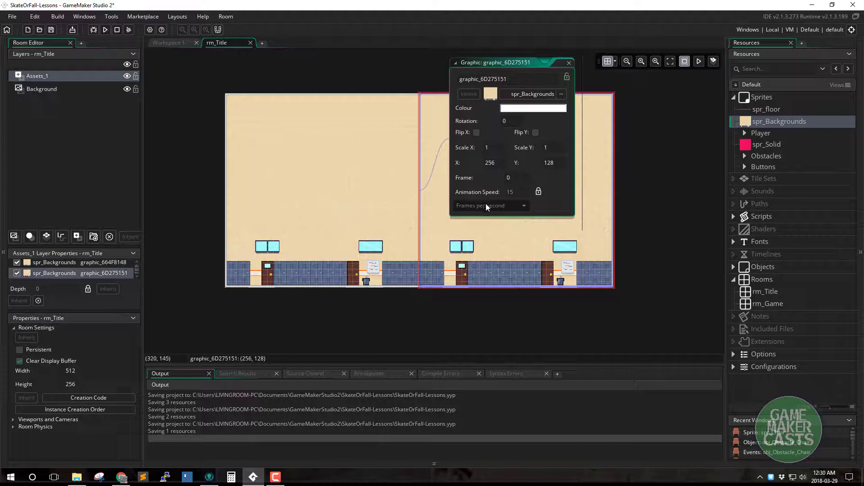
{"action": "left_click", "coordinate": [539, 192]}
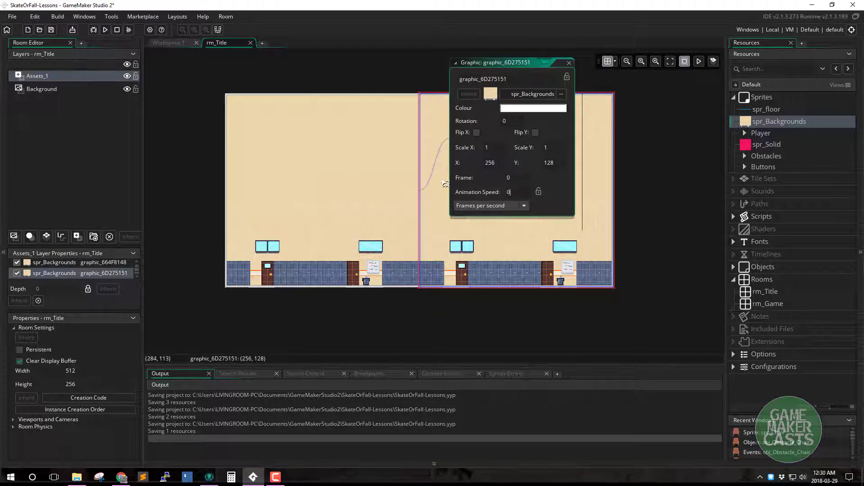
{"action": "type", "text": "1"}
{"action": "key", "text": "Tab"}
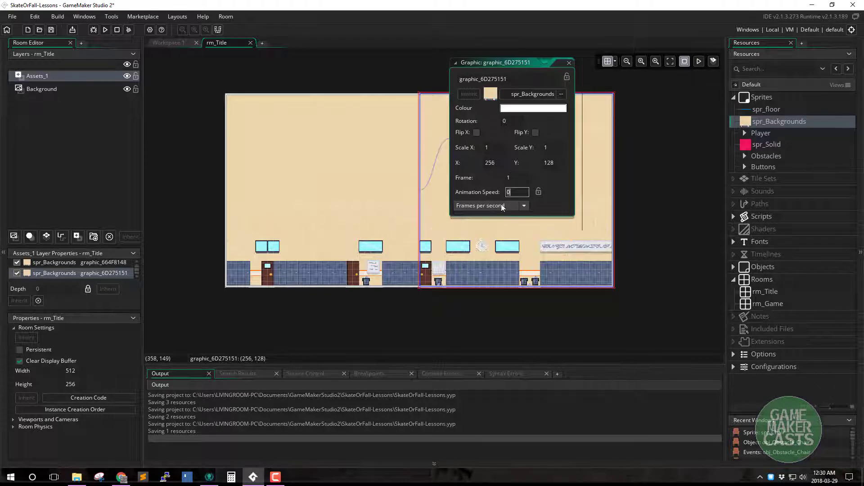
{"action": "left_click", "coordinate": [516, 177]}
{"action": "type", "text": "2"}
{"action": "key", "text": "Tab"}
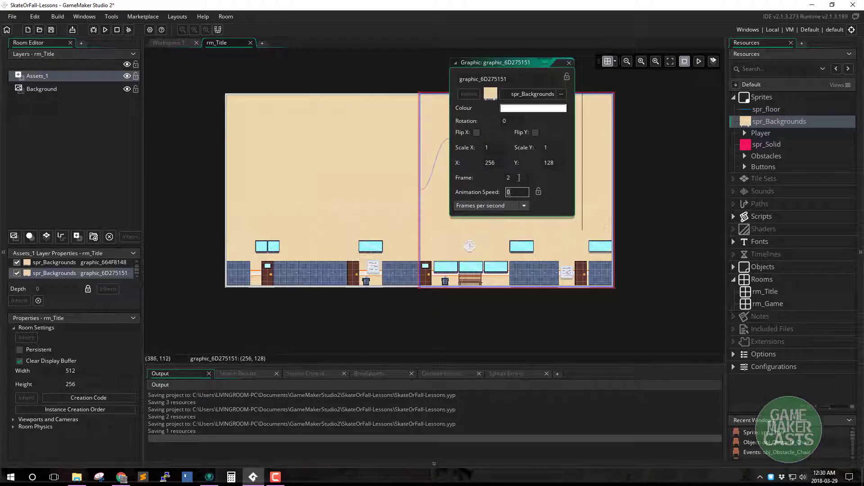
{"action": "type", "text": "3"}
{"action": "key", "text": "Return"}
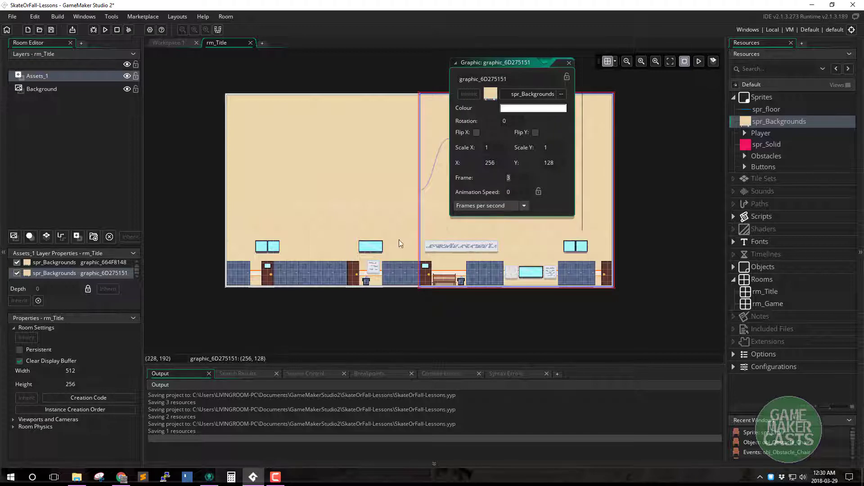
{"action": "left_click", "coordinate": [570, 63]}
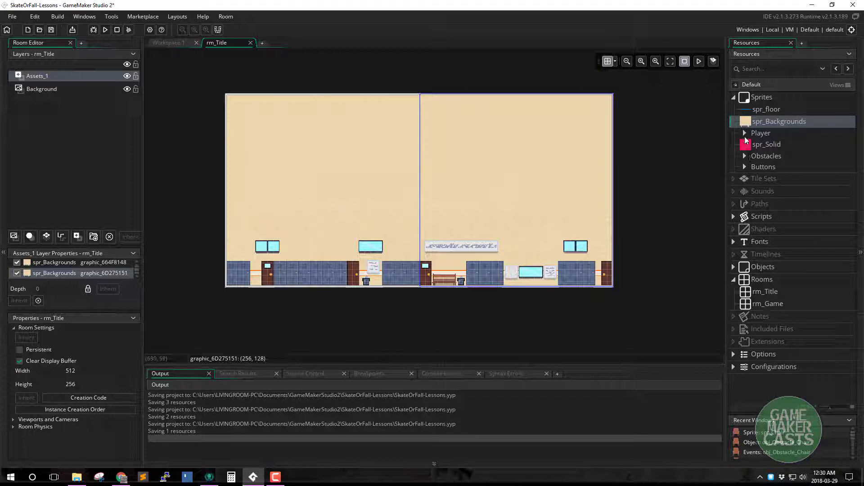
Step: Place the spr_Player_idle sprite on the asset layer near the middle of the room, at about (216, 144)
{"action": "left_click", "coordinate": [745, 133]}
{"action": "left_click", "coordinate": [779, 145]}
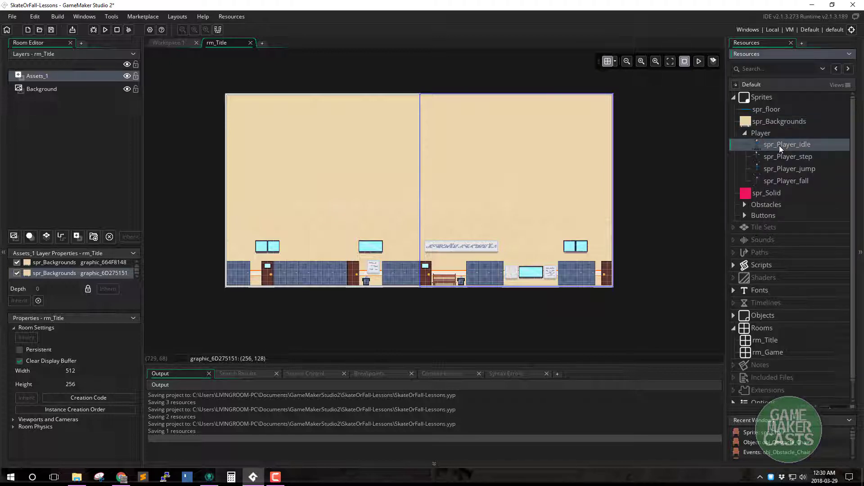
{"action": "left_click_drag", "start_coordinate": [776, 146], "coordinate": [391, 208]}
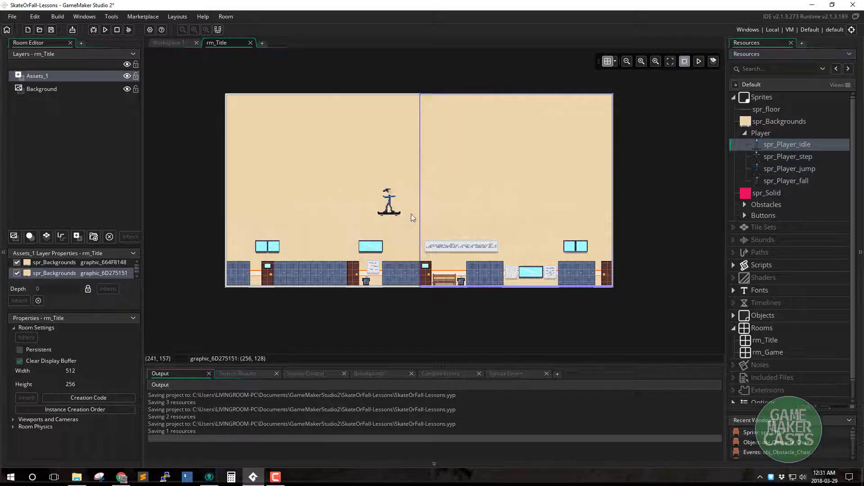
Step: Scale the player graphic to 2 in both X and Y and move it down beside the left door, at about (112, 216)
{"action": "left_click", "coordinate": [393, 207]}
{"action": "double_click", "coordinate": [393, 207]}
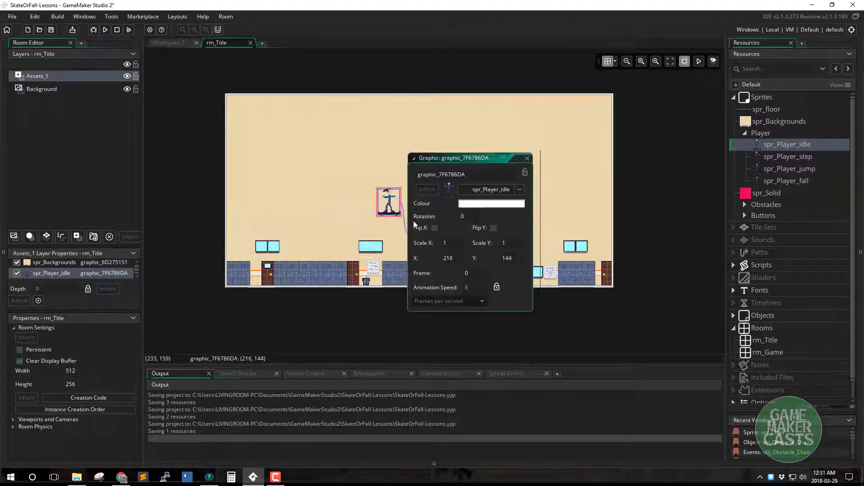
{"action": "left_click", "coordinate": [448, 244]}
{"action": "type", "text": "2"}
{"action": "key", "text": "Tab"}
{"action": "type", "text": "2"}
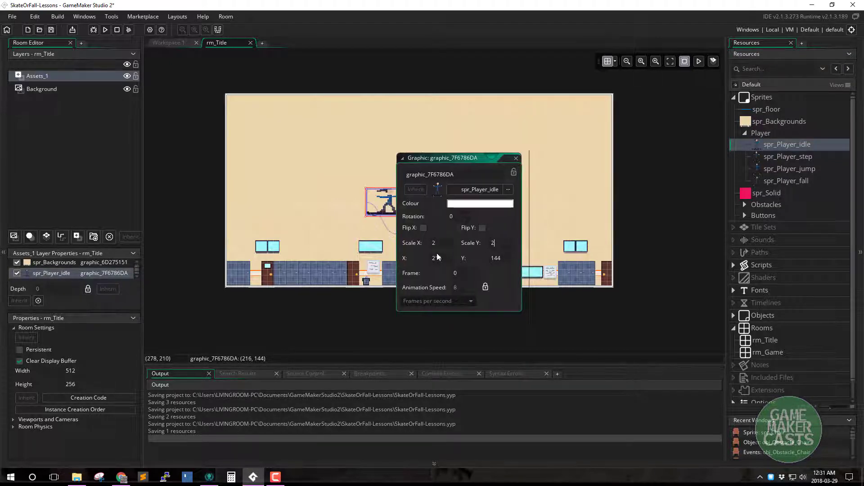
{"action": "key", "text": "Tab"}
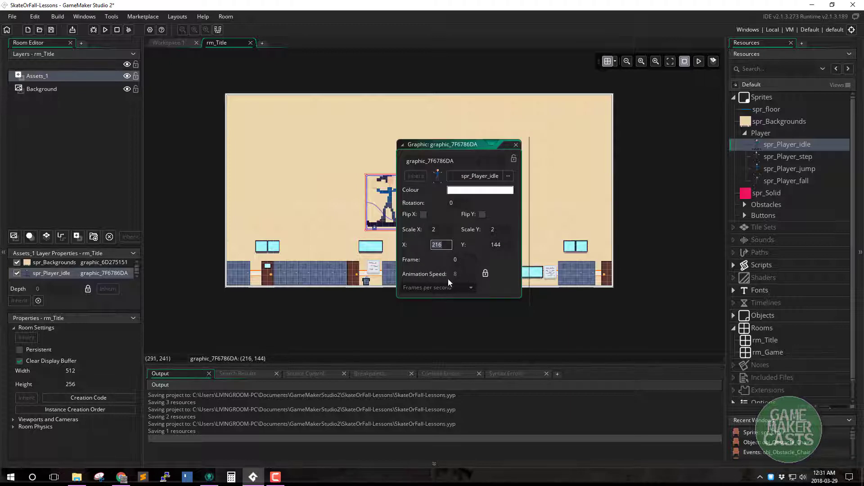
{"action": "left_click", "coordinate": [516, 144]}
{"action": "left_click_drag", "start_coordinate": [361, 220], "coordinate": [309, 266]}
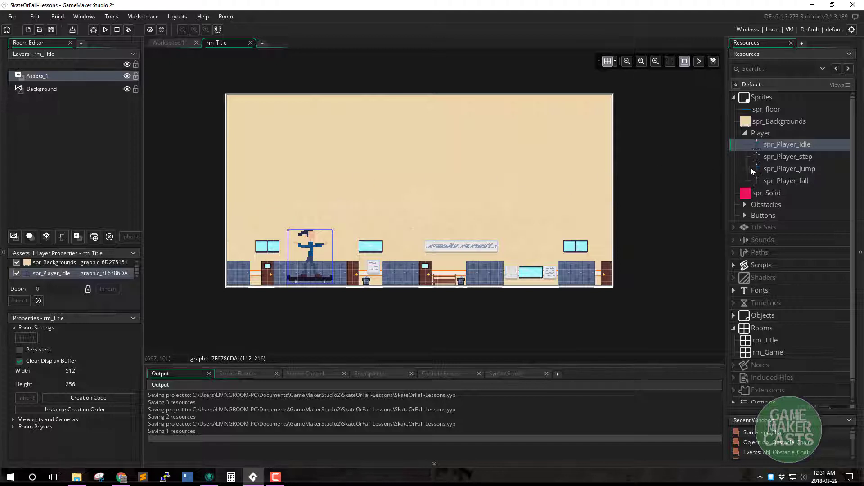
Step: Collapse the Player sprite group and add a new group named Title under Sprites
{"action": "left_click", "coordinate": [745, 133]}
{"action": "right_click", "coordinate": [765, 96]}
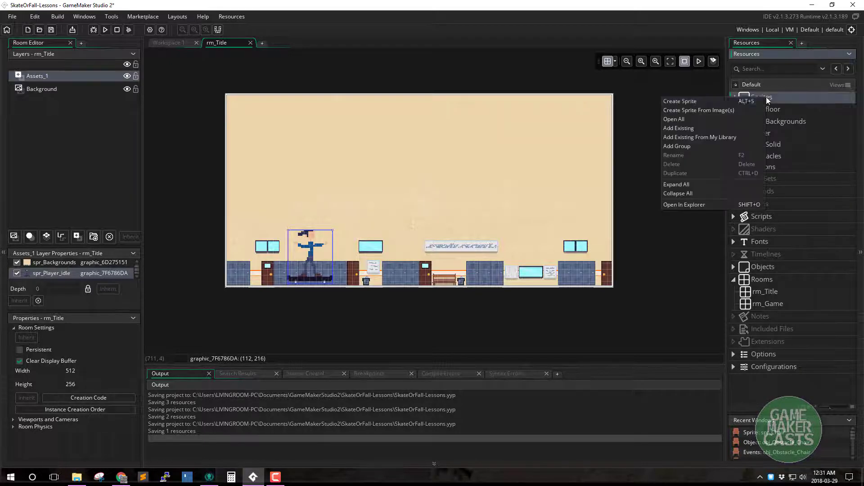
{"action": "left_click", "coordinate": [698, 146]}
{"action": "type", "text": "Title"}
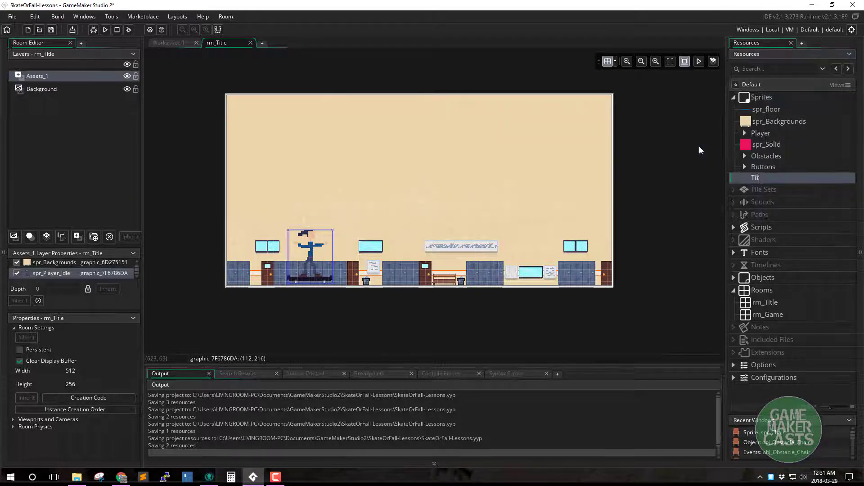
{"action": "key", "text": "Return"}
Step: Create a new sprite in the Title group and name it spr_Title_Text
{"action": "right_click", "coordinate": [763, 177]}
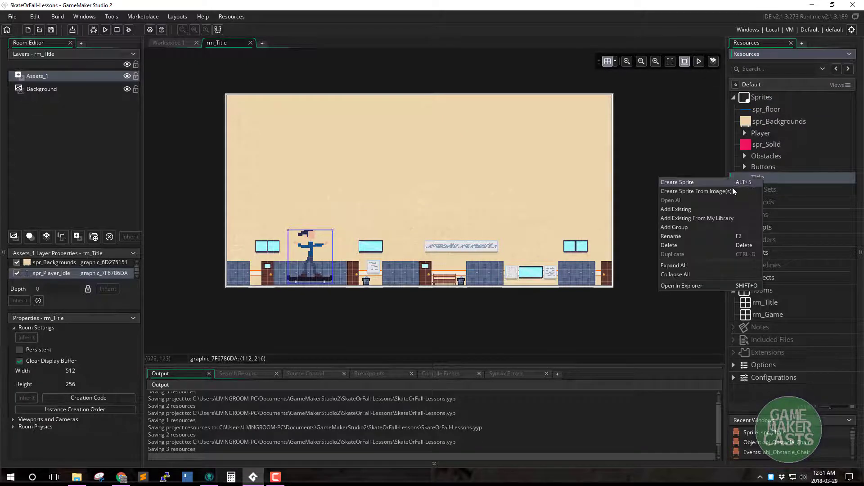
{"action": "left_click", "coordinate": [728, 183]}
{"action": "type", "text": "spr_Titl"}
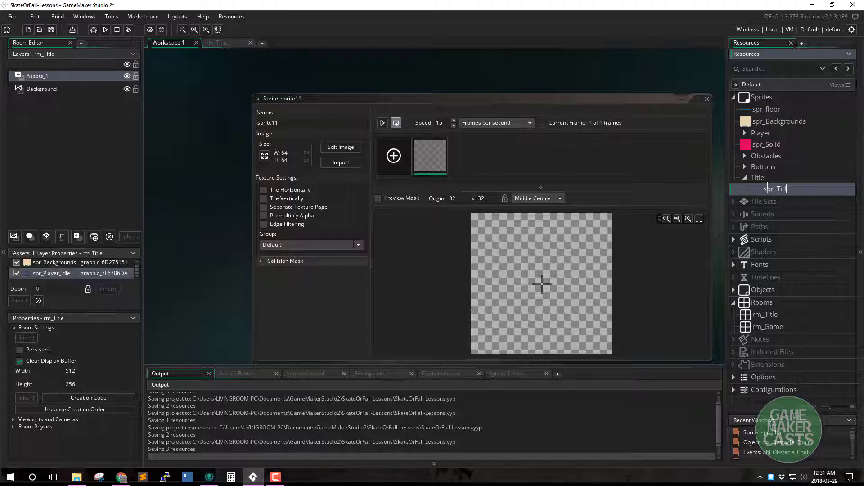
{"action": "type", "text": "e_Text"}
{"action": "key", "text": "Return"}
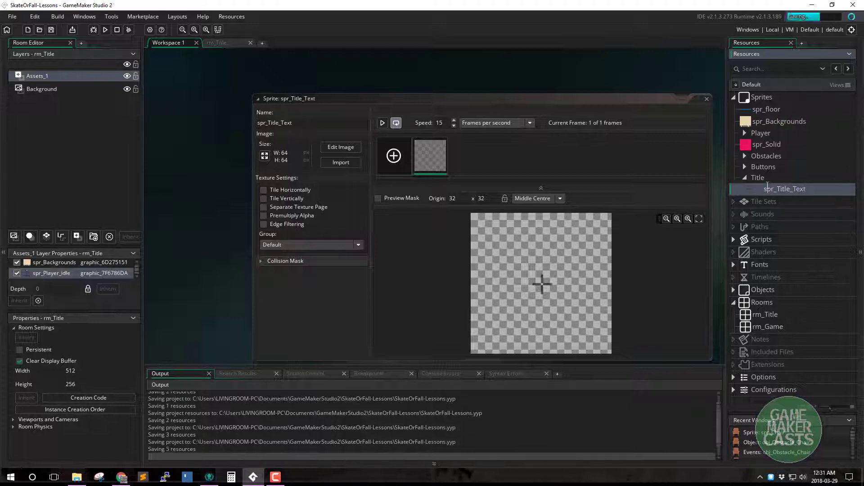
Step: Import title.png from the Skate Infinite folder as the image of spr_Title_Text and close its sprite editor
{"action": "left_click", "coordinate": [359, 164]}
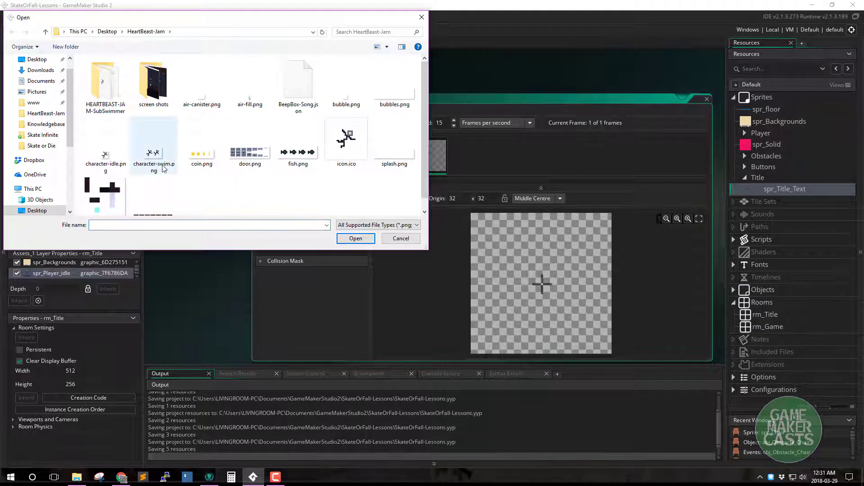
{"action": "left_click", "coordinate": [47, 146]}
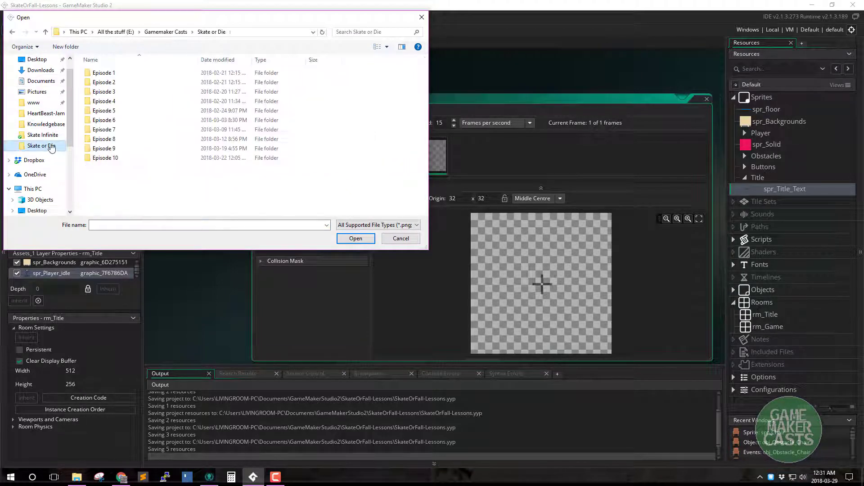
{"action": "left_click", "coordinate": [42, 135]}
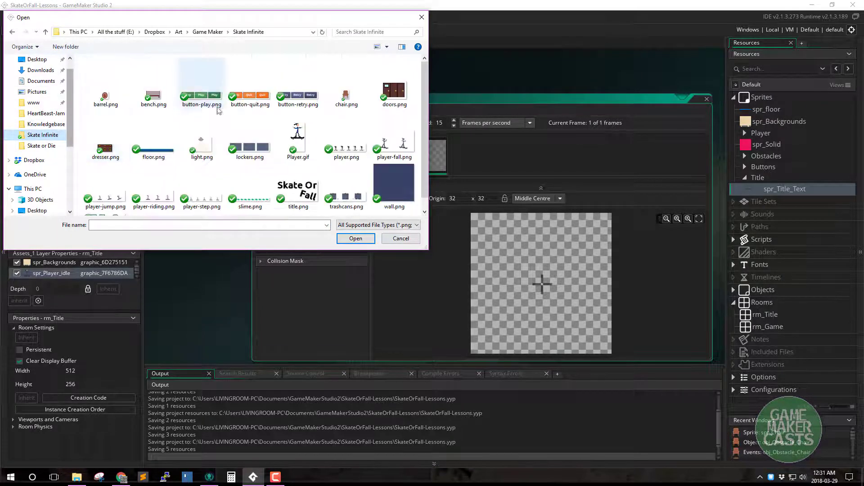
{"action": "left_click", "coordinate": [308, 205]}
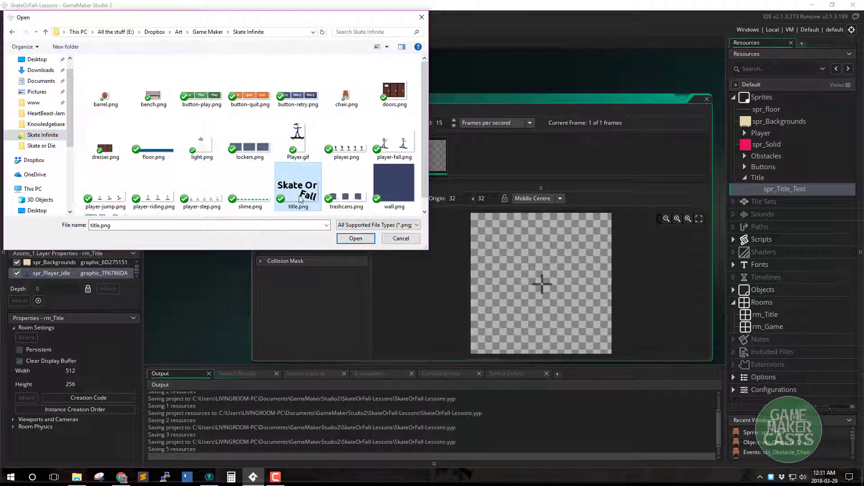
{"action": "left_click", "coordinate": [356, 238]}
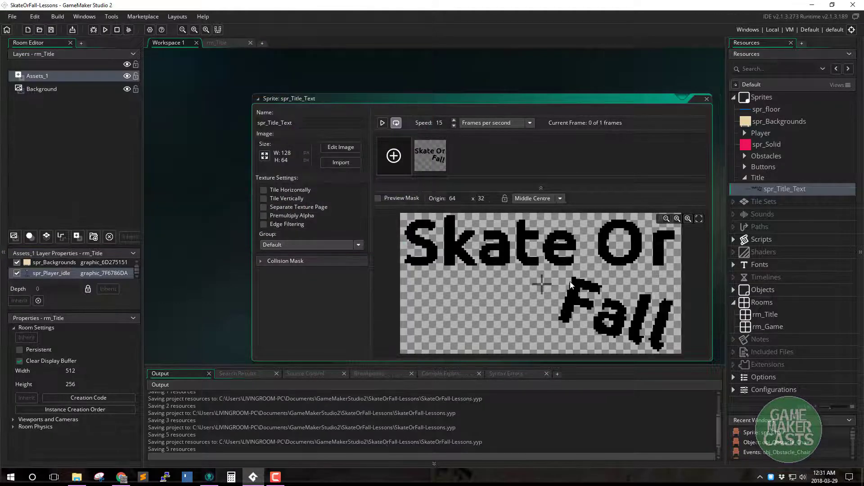
{"action": "left_click", "coordinate": [707, 99]}
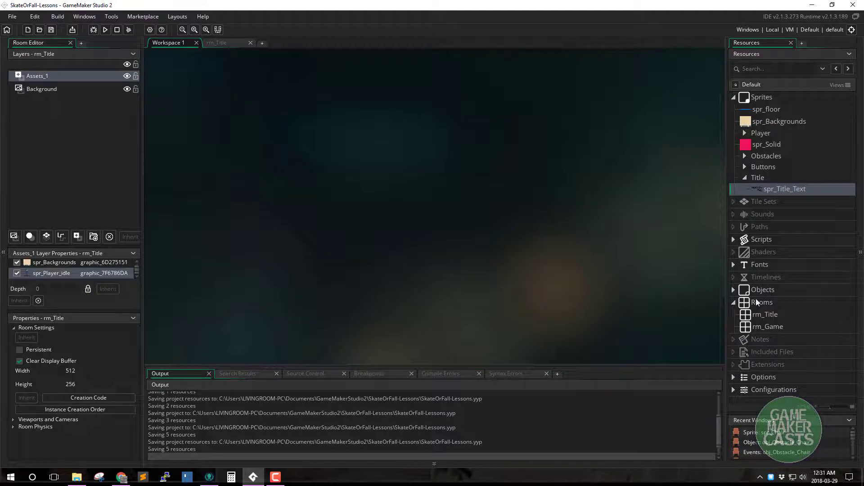
Step: Open rm_Title and place the spr_Title_Text sprite on the Assets_1 layer near the room's upper-right corner
{"action": "double_click", "coordinate": [749, 316]}
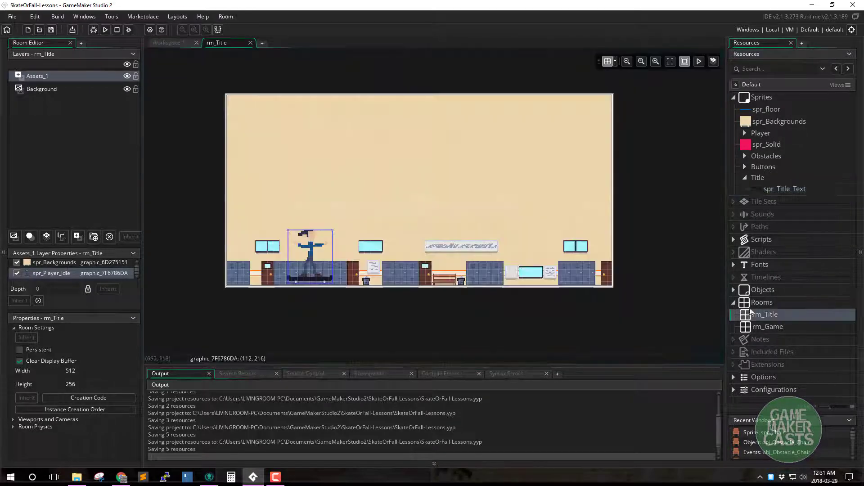
{"action": "left_click", "coordinate": [770, 189]}
{"action": "left_click_drag", "start_coordinate": [769, 187], "coordinate": [554, 141]}
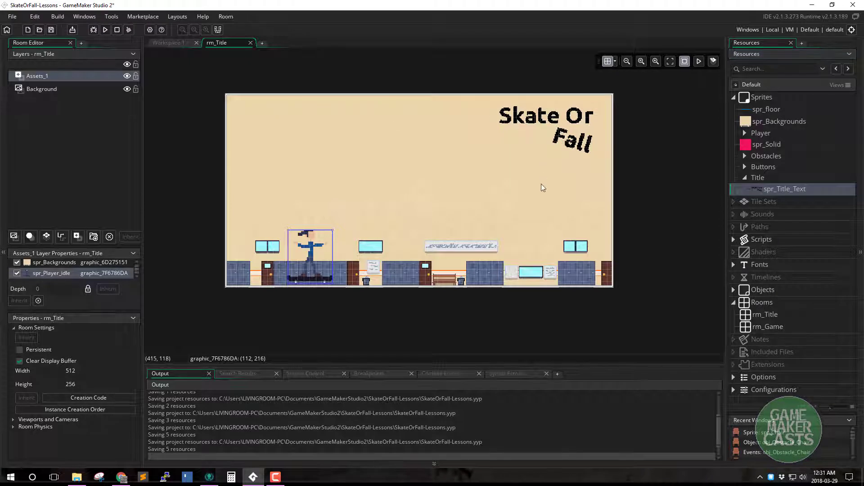
Step: Collapse the Title sprite group and create a new sprite named spr_Button_Play in the Buttons group
{"action": "left_click", "coordinate": [745, 177]}
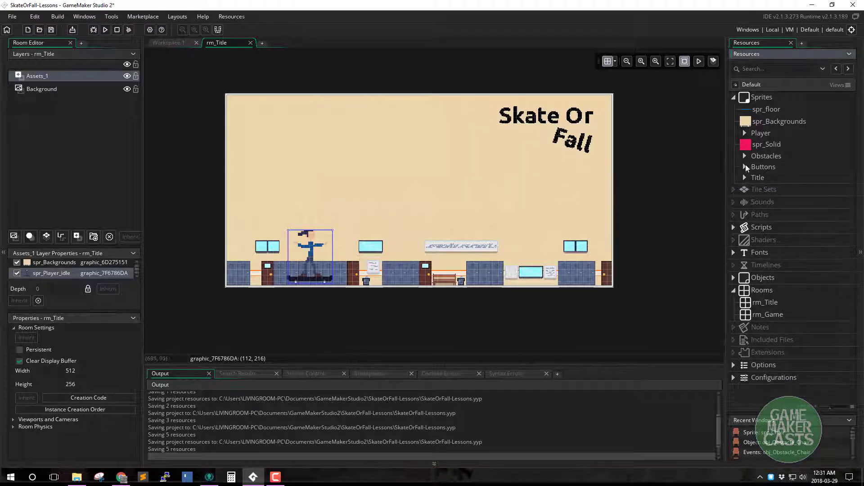
{"action": "left_click", "coordinate": [744, 166]}
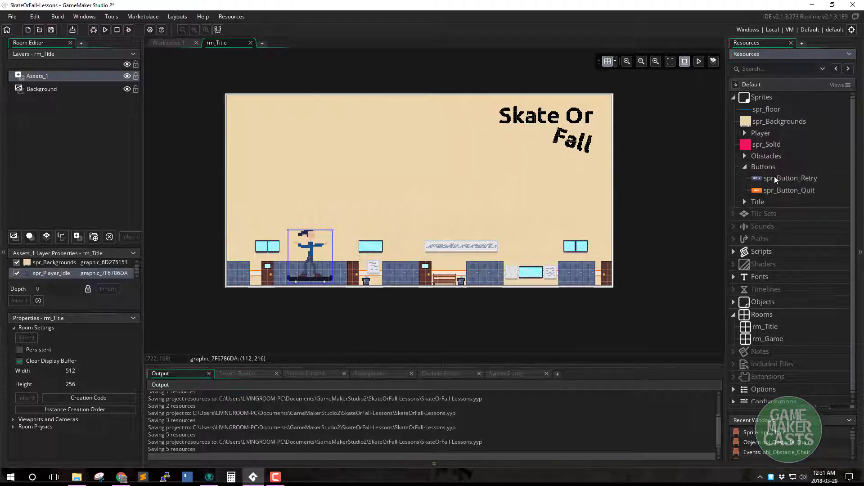
{"action": "right_click", "coordinate": [771, 167]}
{"action": "left_click", "coordinate": [721, 170]}
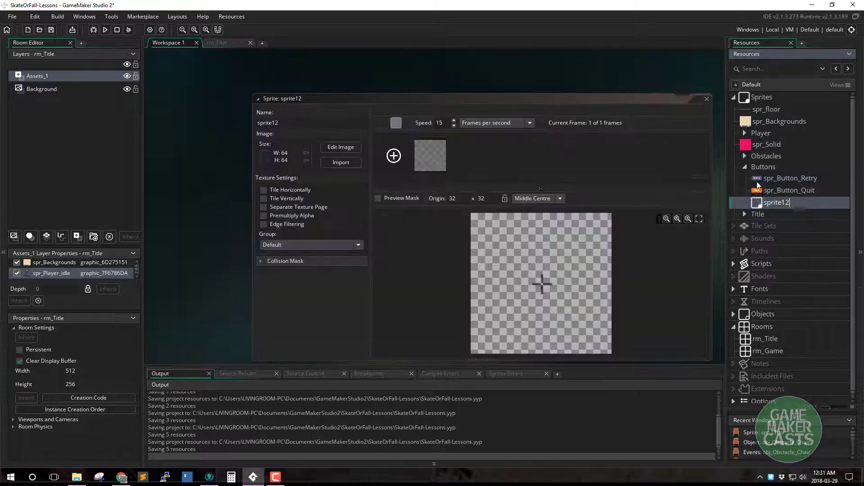
{"action": "type", "text": "spr_Bu"}
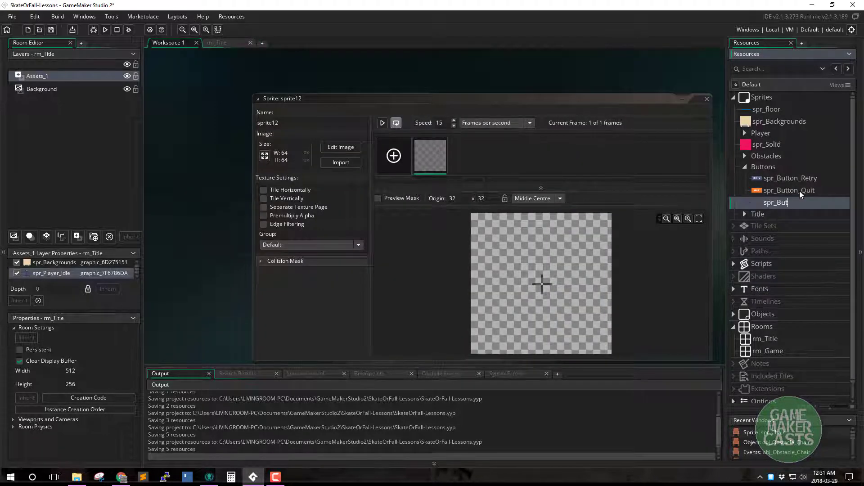
{"action": "type", "text": "tton_Play"}
{"action": "key", "text": "Return"}
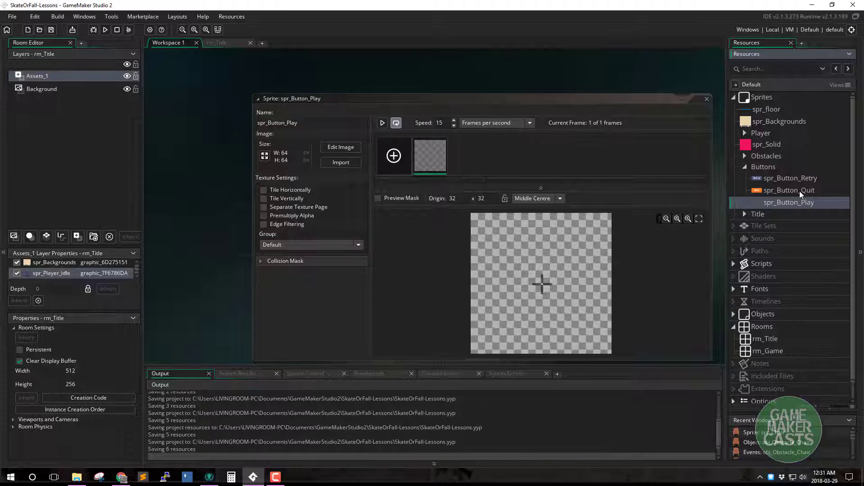
Step: Open the spr_Button_Play image for editing and load button-play.png as a strip image
{"action": "left_click", "coordinate": [343, 146]}
{"action": "left_click", "coordinate": [227, 16]}
{"action": "left_click", "coordinate": [271, 134]}
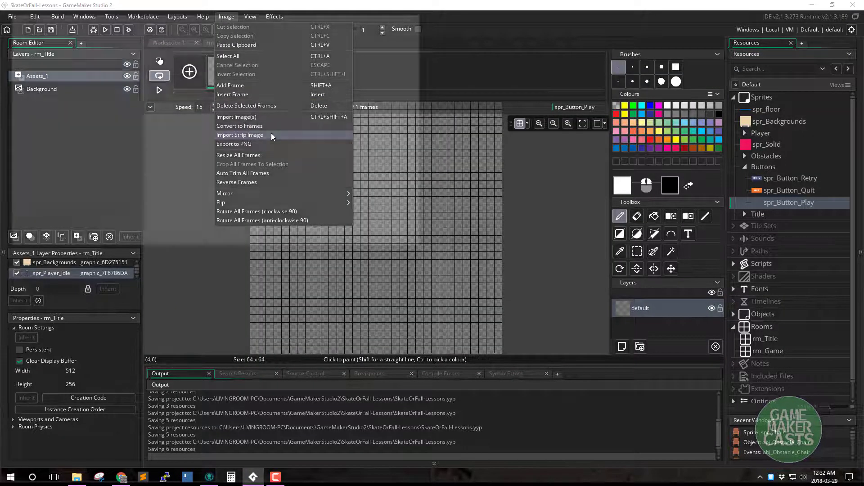
{"action": "left_click", "coordinate": [207, 105]}
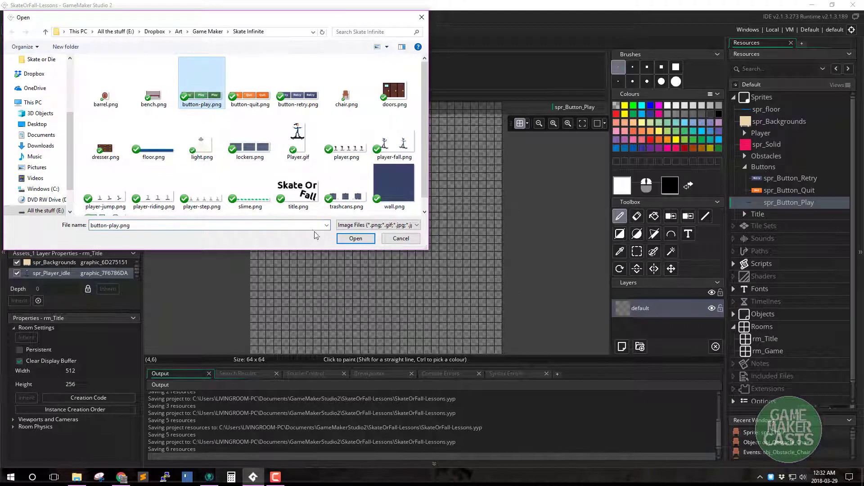
{"action": "left_click", "coordinate": [356, 239]}
Step: Set the strip conversion to 3 frames, 3 frames per row, with a frame width of 128 and height of 64
{"action": "left_click", "coordinate": [397, 83]}
{"action": "left_click", "coordinate": [397, 82]}
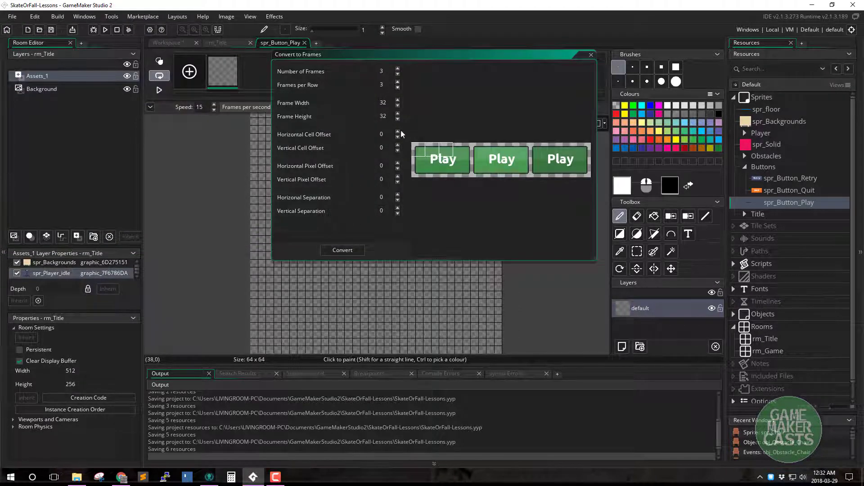
{"action": "double_click", "coordinate": [383, 102]}
{"action": "type", "text": "128"}
{"action": "double_click", "coordinate": [384, 116]}
{"action": "type", "text": "64"}
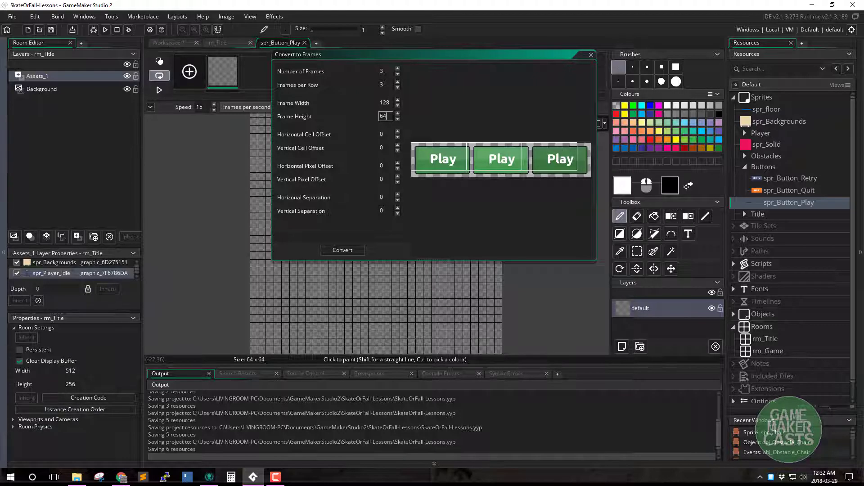
Step: Set both the horizontal and vertical pixel offsets of the strip conversion to 8
{"action": "left_click", "coordinate": [398, 164]}
{"action": "left_click", "coordinate": [398, 164]}
{"action": "left_click", "coordinate": [398, 164]}
{"action": "left_click", "coordinate": [398, 164]}
{"action": "left_click", "coordinate": [398, 164]}
{"action": "left_click", "coordinate": [398, 164]}
{"action": "left_click", "coordinate": [398, 164]}
{"action": "left_click", "coordinate": [398, 164]}
{"action": "double_click", "coordinate": [362, 180]}
{"action": "type", "text": "8"}
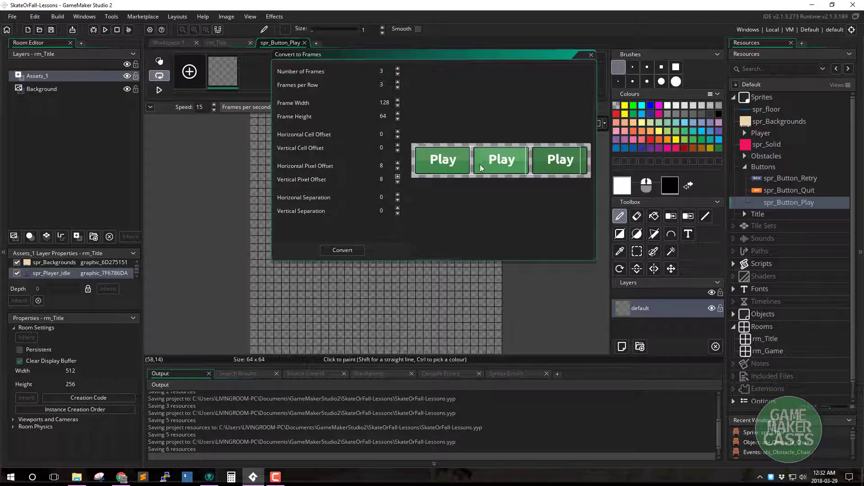
Step: Set the horizontal separation between the strip frames to 8
{"action": "scroll", "coordinate": [480, 163], "scroll_direction": "up", "scroll_amount": 2}
{"action": "left_click", "coordinate": [398, 195]}
{"action": "left_click", "coordinate": [398, 195]}
{"action": "left_click", "coordinate": [398, 195]}
{"action": "left_click", "coordinate": [397, 195]}
{"action": "left_click", "coordinate": [397, 195]}
{"action": "left_click", "coordinate": [398, 195]}
{"action": "left_click", "coordinate": [397, 195]}
{"action": "left_click", "coordinate": [398, 195]}
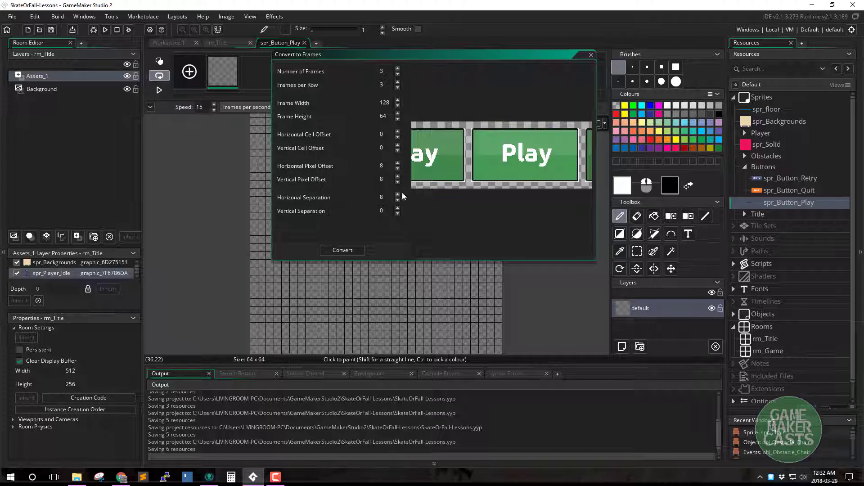
Step: Check the frame boundaries in the strip preview, convert it to replace the existing frames, and close the image editor
{"action": "scroll", "coordinate": [484, 164], "scroll_direction": "up", "scroll_amount": 4}
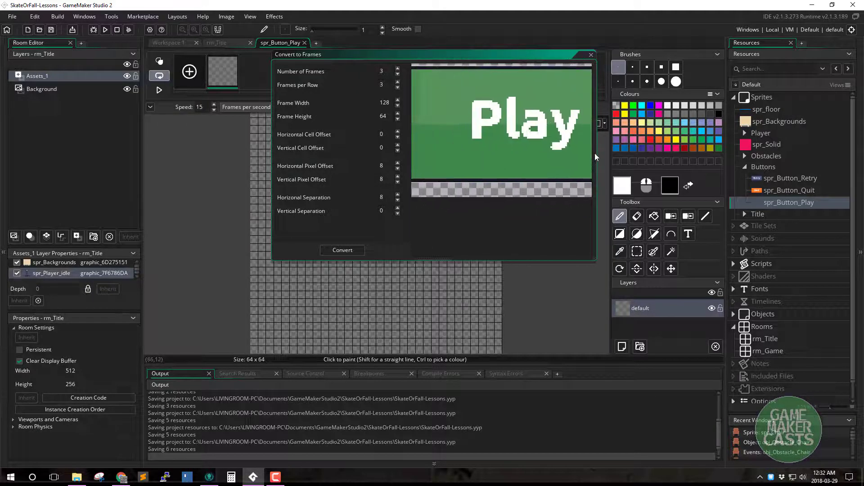
{"action": "scroll", "coordinate": [534, 154], "scroll_direction": "down", "scroll_amount": 4}
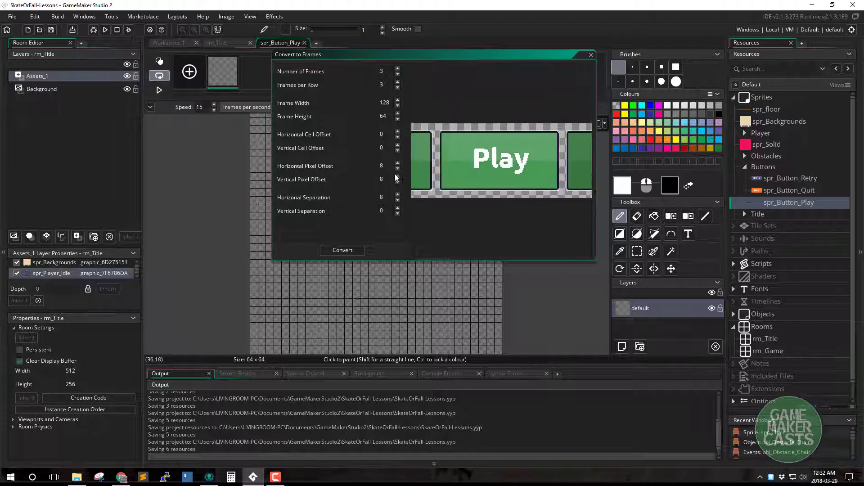
{"action": "scroll", "coordinate": [469, 170], "scroll_direction": "right", "scroll_amount": 4}
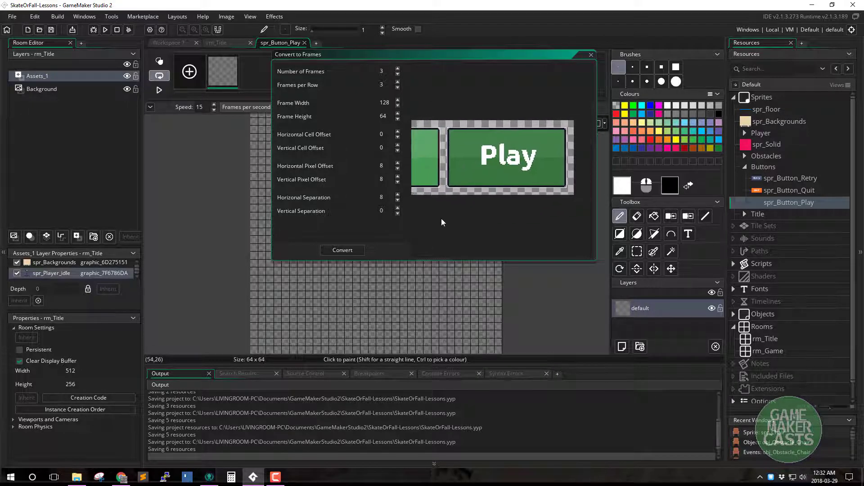
{"action": "scroll", "coordinate": [553, 180], "scroll_direction": "up", "scroll_amount": 5}
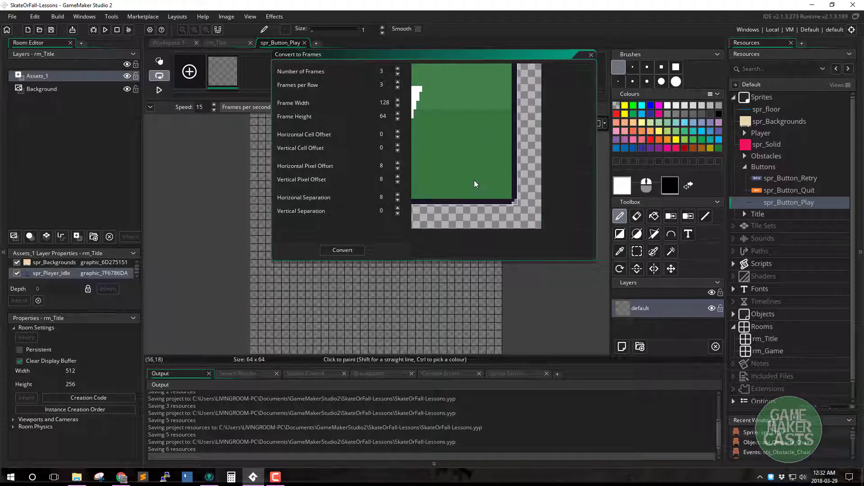
{"action": "scroll", "coordinate": [473, 185], "scroll_direction": "down", "scroll_amount": 4}
{"action": "left_click", "coordinate": [345, 250]}
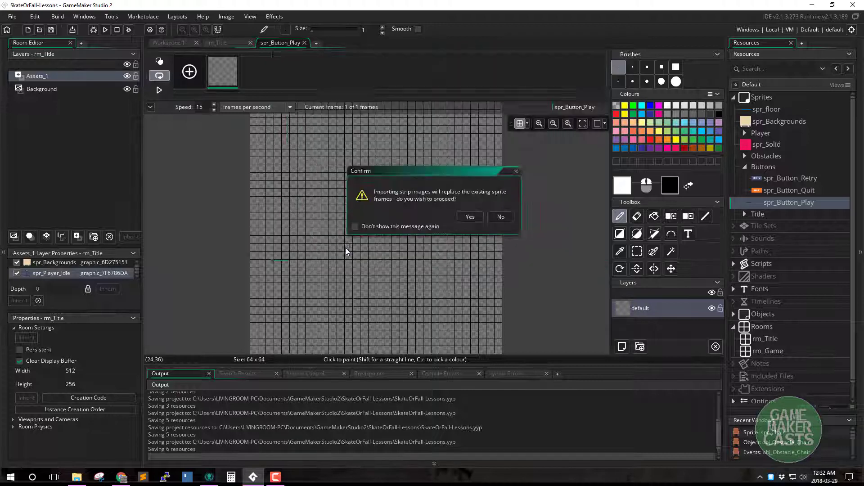
{"action": "left_click", "coordinate": [470, 217]}
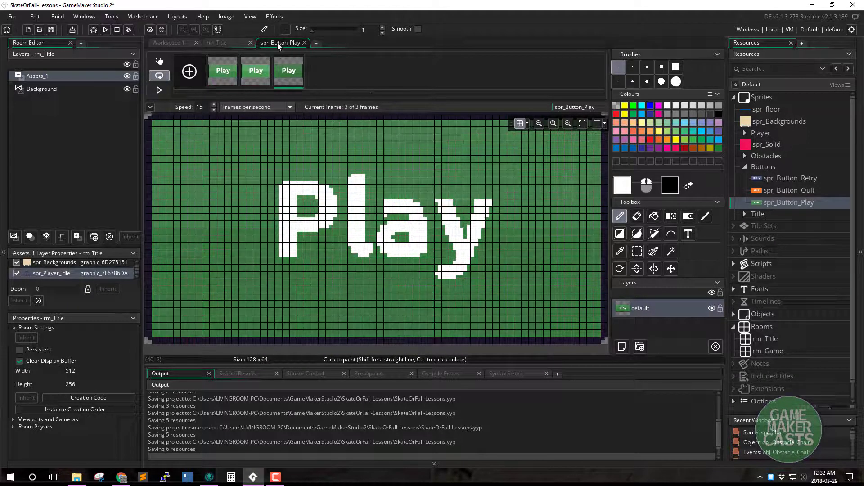
{"action": "middle_click", "coordinate": [277, 43]}
Step: Duplicate obj_Button_Retry in the Buttons object group and name the copy obj_Button_Play
{"action": "scroll", "coordinate": [759, 306], "scroll_direction": "down", "scroll_amount": 1}
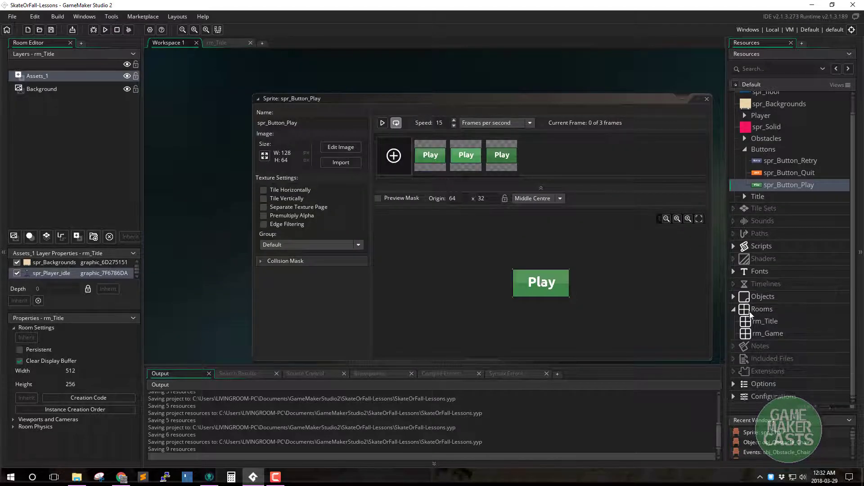
{"action": "double_click", "coordinate": [742, 296]}
{"action": "scroll", "coordinate": [765, 297], "scroll_direction": "down", "scroll_amount": 3}
{"action": "left_click", "coordinate": [745, 321]}
{"action": "scroll", "coordinate": [791, 304], "scroll_direction": "down", "scroll_amount": 2}
{"action": "left_click", "coordinate": [774, 304]}
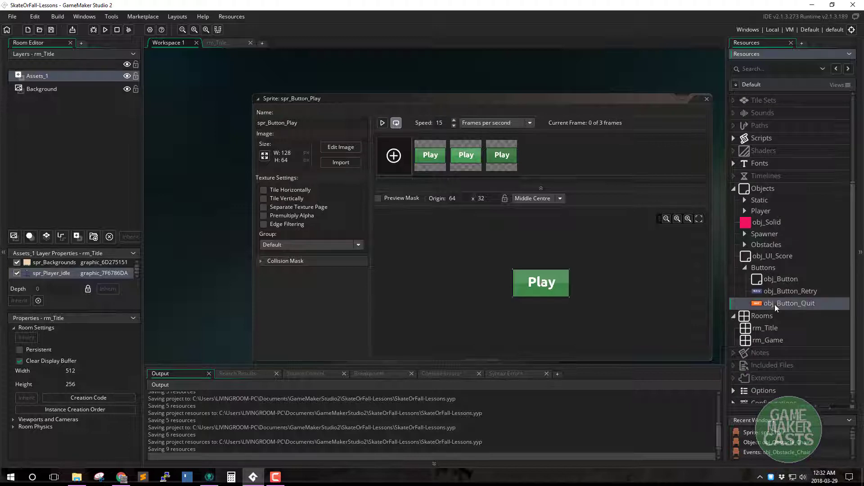
{"action": "left_click", "coordinate": [788, 292]}
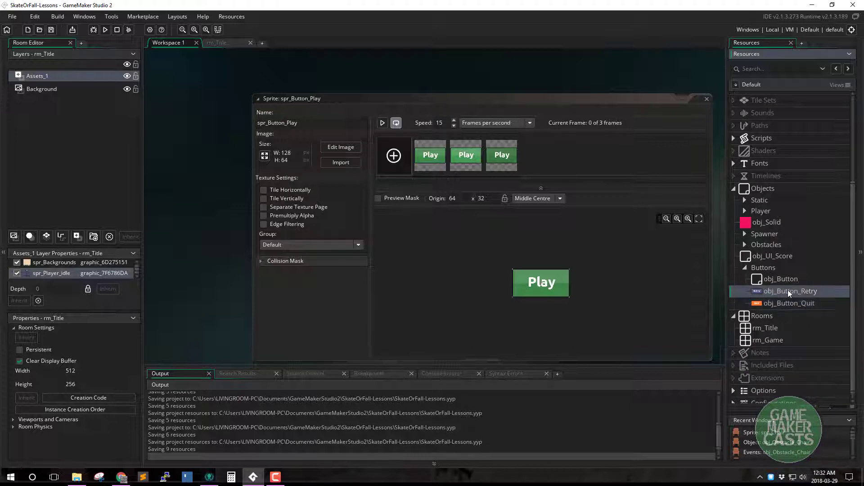
{"action": "key", "text": "ctrl+d"}
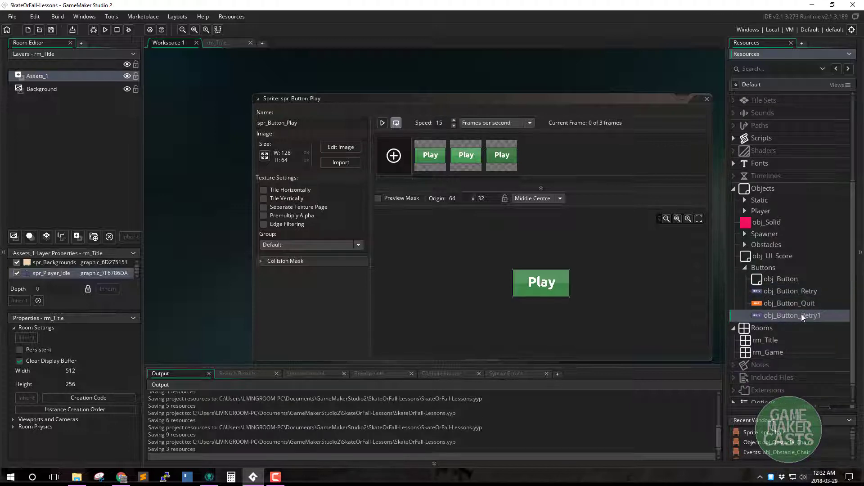
{"action": "key", "text": "Return"}
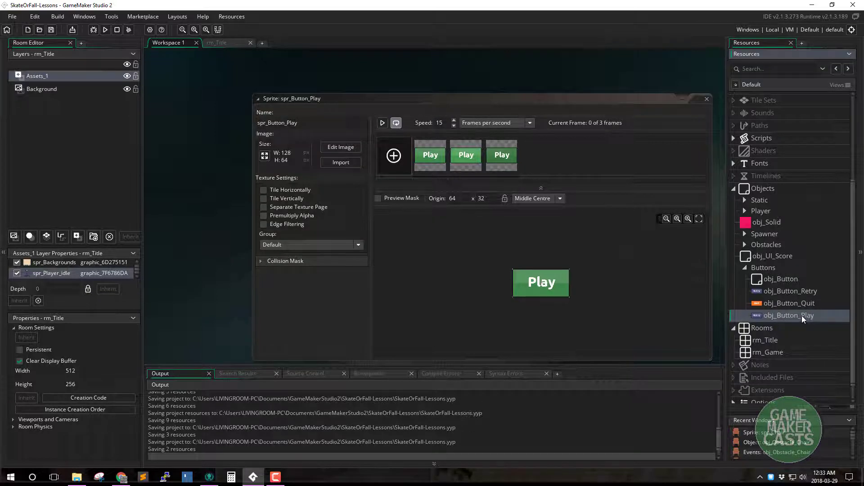
Step: Open obj_Button_Play and assign the spr_Button_Play sprite to it
{"action": "double_click", "coordinate": [801, 315]}
{"action": "left_click", "coordinate": [314, 248]}
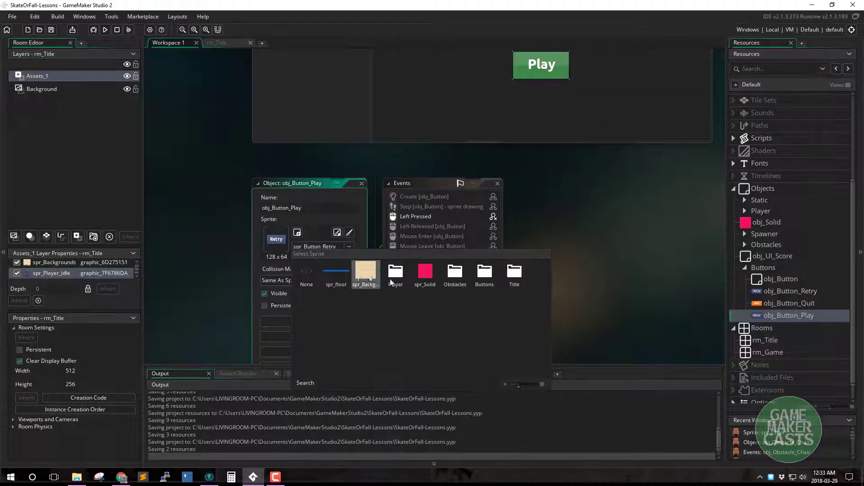
{"action": "left_click", "coordinate": [395, 272]}
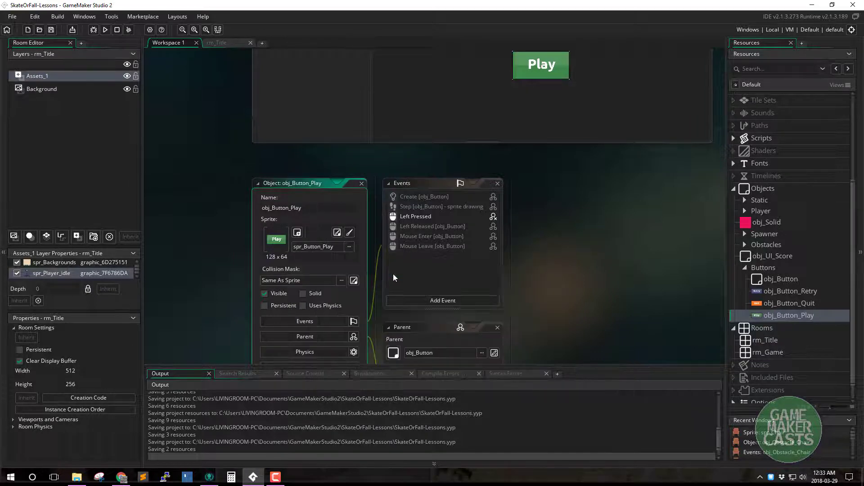
Step: Replace the score reset and room restart in obj_Button_Play's Left Pressed event with room_goto(rm_Game);, save, and close the object and sprite editors
{"action": "double_click", "coordinate": [423, 216]}
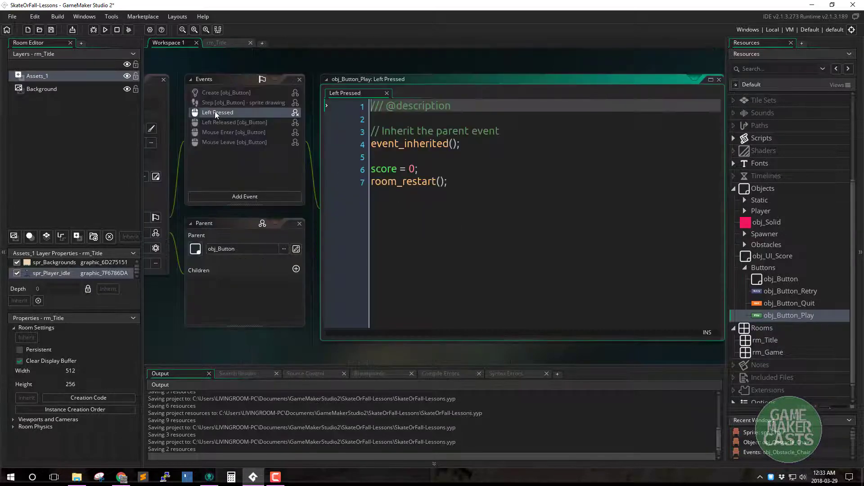
{"action": "left_click_drag", "start_coordinate": [447, 181], "coordinate": [357, 169]}
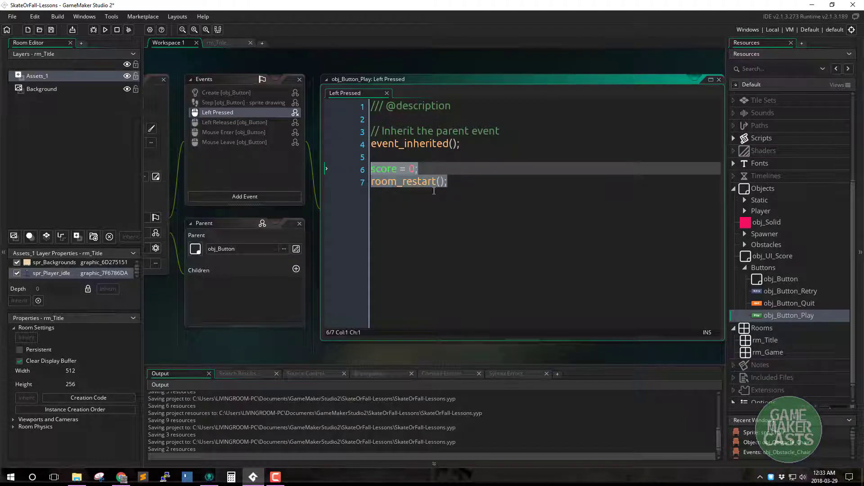
{"action": "type", "text": "room_goto("}
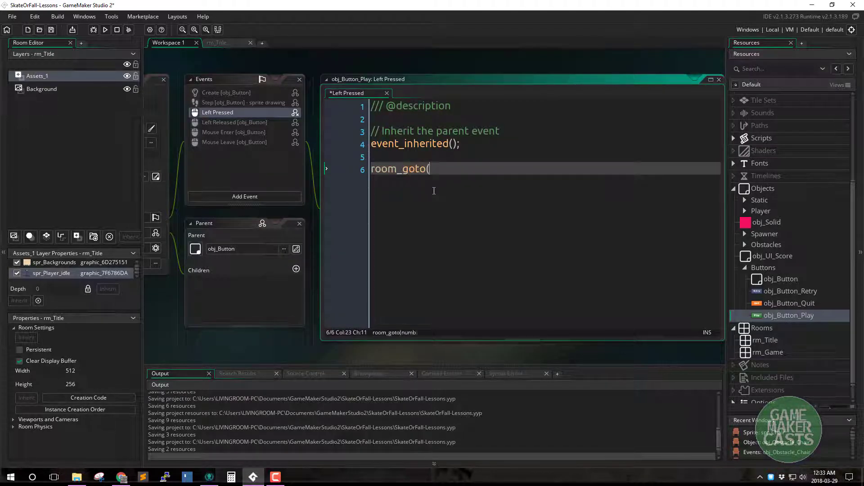
{"action": "type", "text": "rm_Game);"}
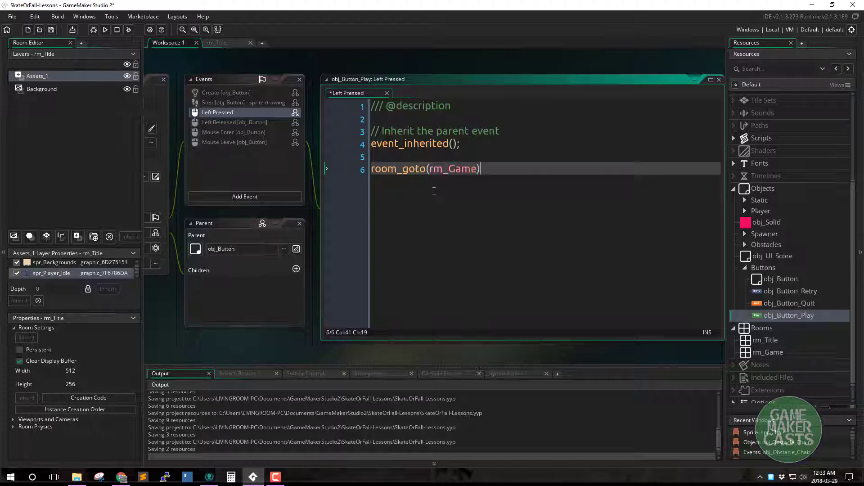
{"action": "key", "text": "ctrl+s"}
{"action": "middle_click_drag", "start_coordinate": [433, 222], "coordinate": [603, 247]}
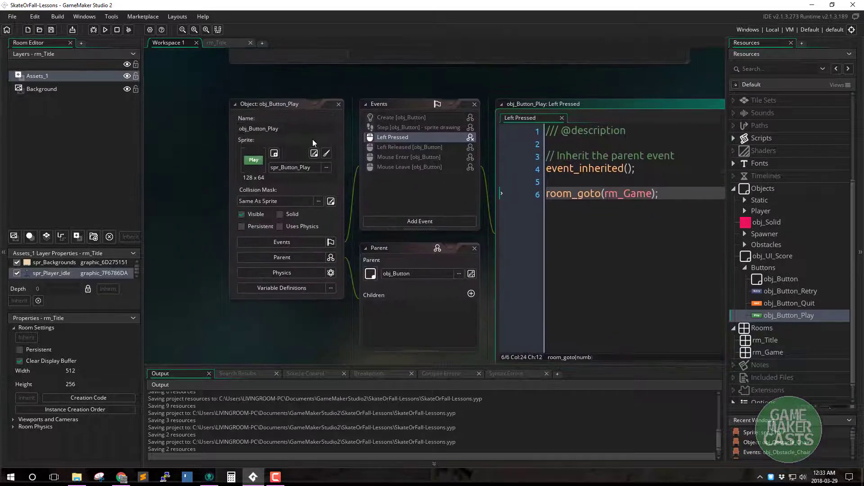
{"action": "left_click", "coordinate": [339, 104]}
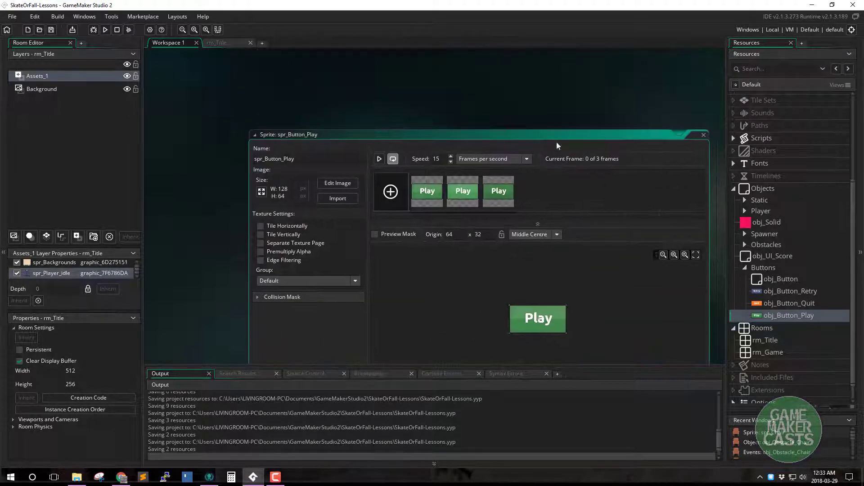
{"action": "left_click", "coordinate": [702, 136]}
Step: Open rm_Title and add a new instance layer above the Assets_1 layer
{"action": "double_click", "coordinate": [751, 343]}
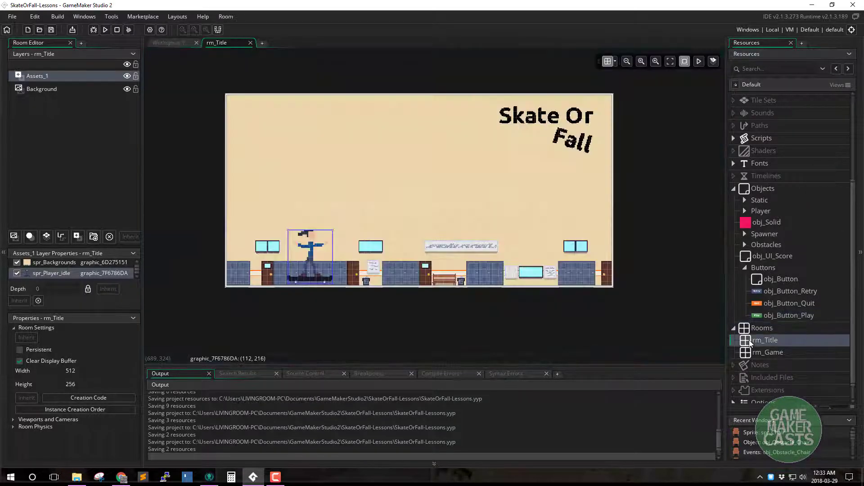
{"action": "left_click", "coordinate": [63, 90]}
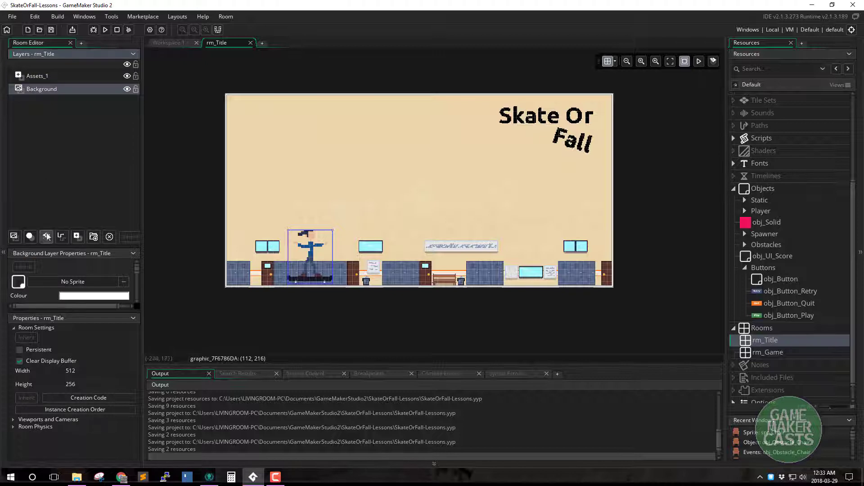
{"action": "left_click", "coordinate": [49, 76]}
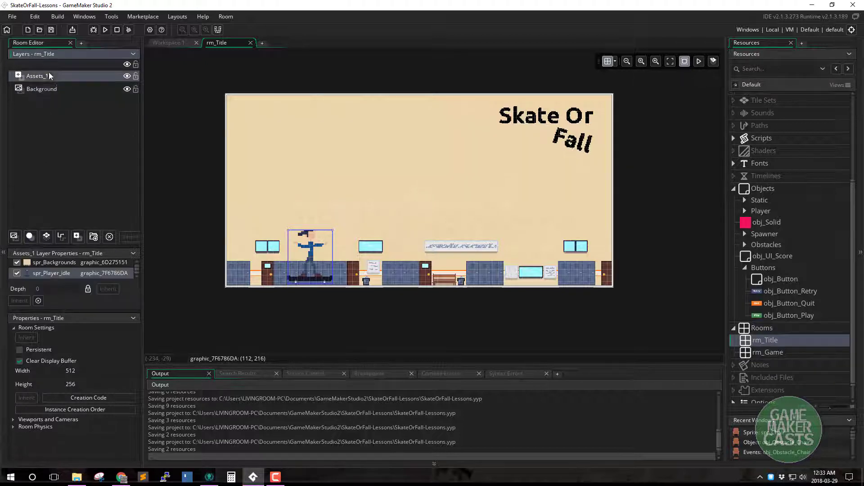
{"action": "left_click", "coordinate": [29, 236]}
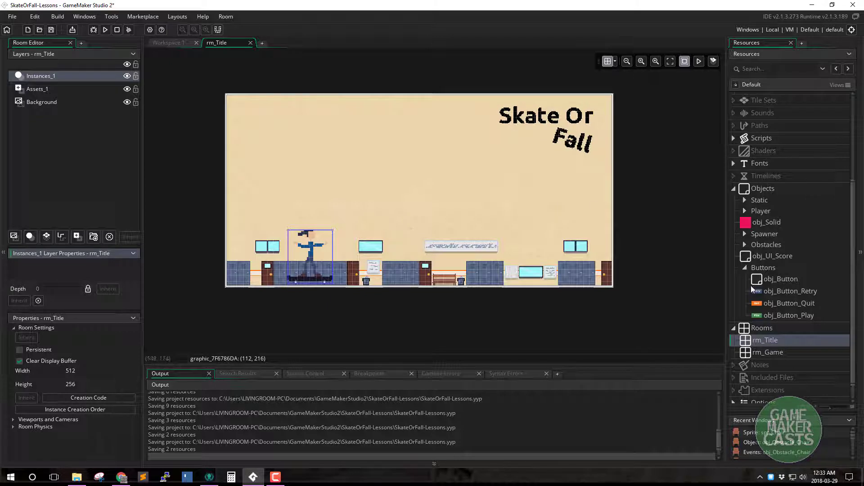
Step: Place obj_Button_Play and obj_Button_Quit side by side below the title text, at about (296, 136) and (432, 136)
{"action": "left_click_drag", "start_coordinate": [784, 319], "coordinate": [452, 195]}
{"action": "left_click_drag", "start_coordinate": [789, 303], "coordinate": [550, 193]}
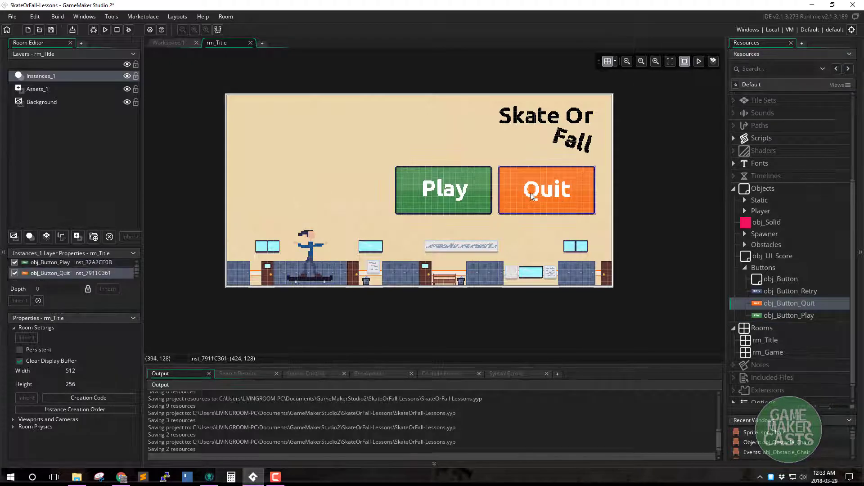
{"action": "left_click_drag", "start_coordinate": [391, 165], "coordinate": [567, 205]}
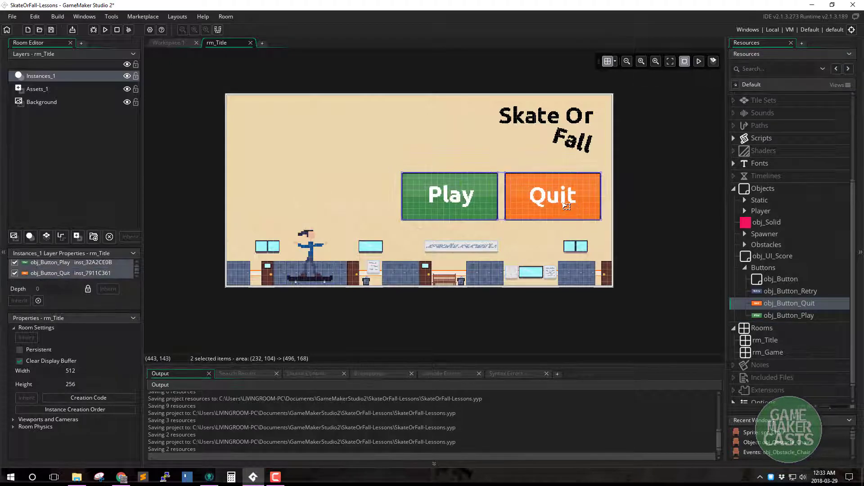
{"action": "left_click", "coordinate": [487, 162]}
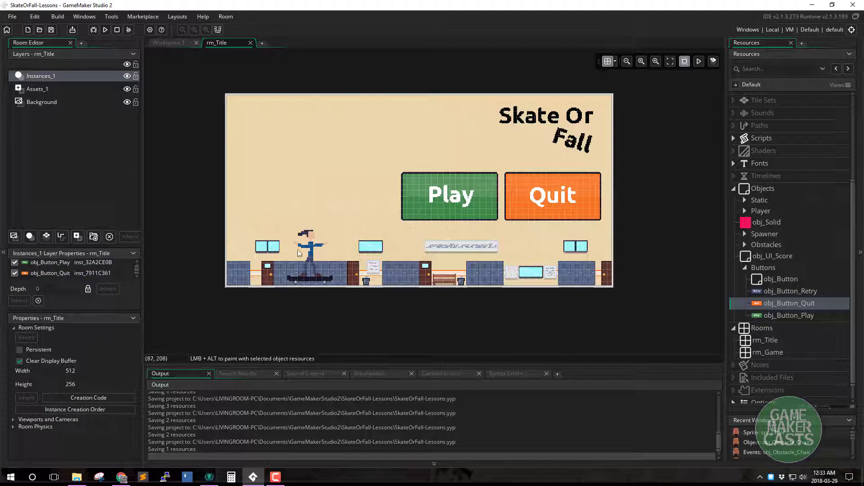
Step: Shift the enlarged player graphic on the Assets_1 layer slightly to the left
{"action": "left_click", "coordinate": [27, 90]}
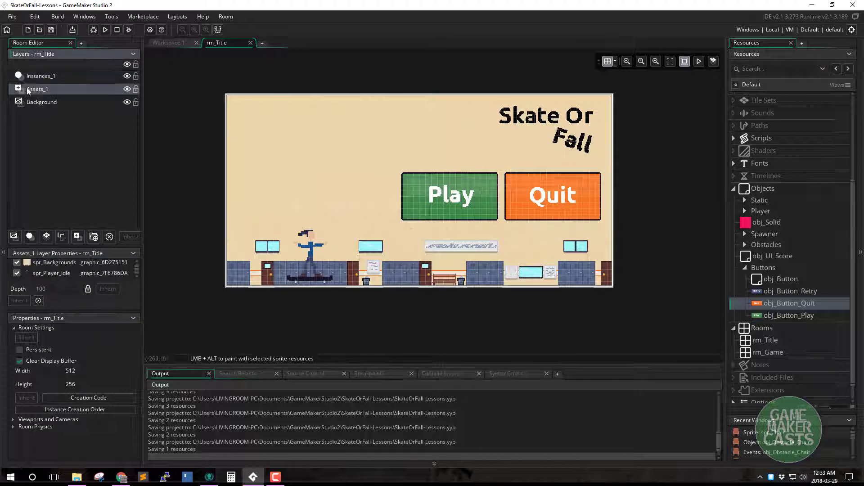
{"action": "left_click", "coordinate": [314, 252]}
{"action": "left_click", "coordinate": [311, 199]}
Step: Run the game to check whether the buttons appear on the title screen, and close the game window
{"action": "left_click", "coordinate": [108, 29]}
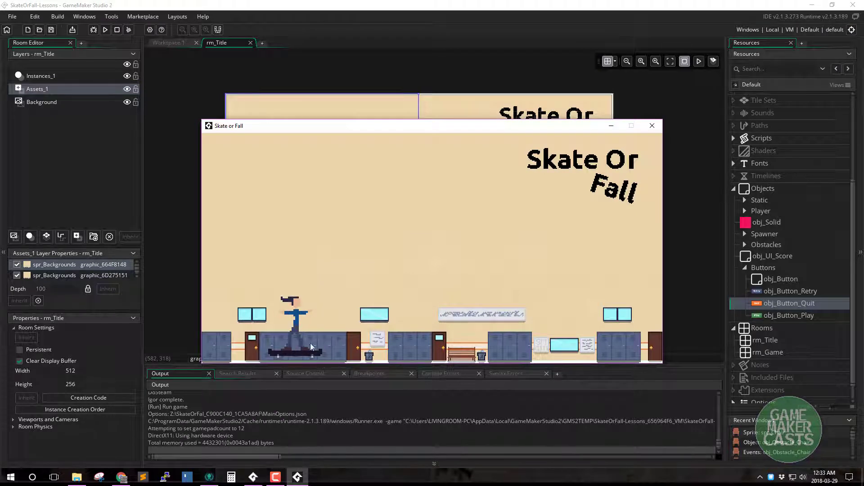
{"action": "left_click_drag", "start_coordinate": [439, 127], "coordinate": [442, 78]}
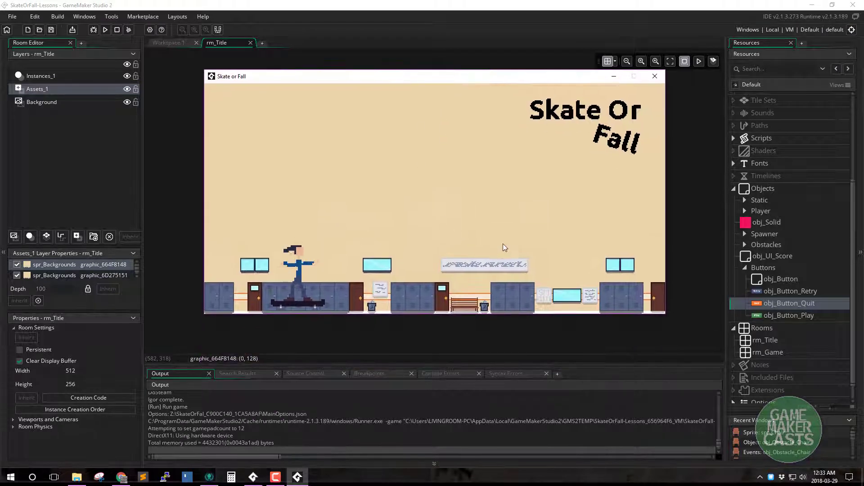
{"action": "left_click", "coordinate": [655, 76]}
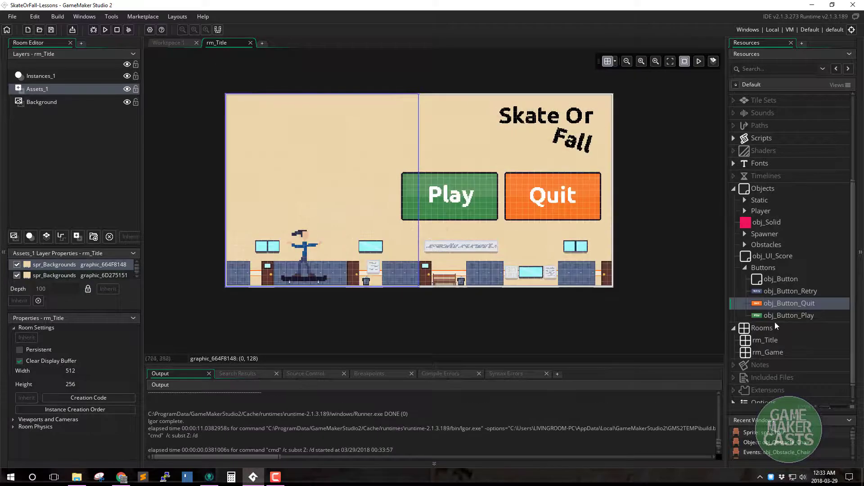
Step: Examine the inherited Create and Step code of obj_Button_Quit for how buttons are deactivated, faded in and moved
{"action": "double_click", "coordinate": [759, 304]}
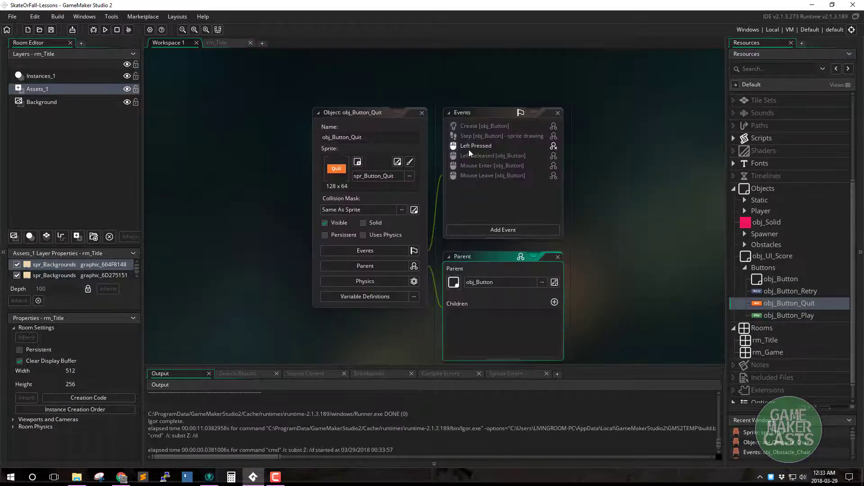
{"action": "double_click", "coordinate": [479, 125]}
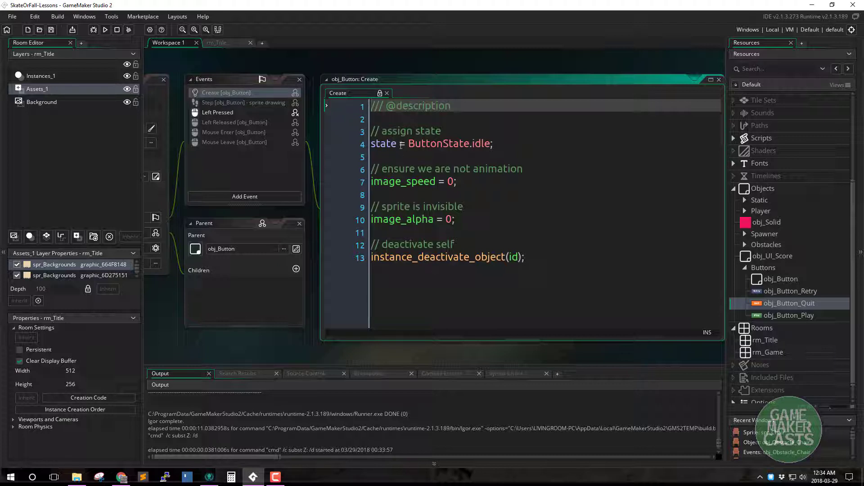
{"action": "left_click", "coordinate": [240, 103]}
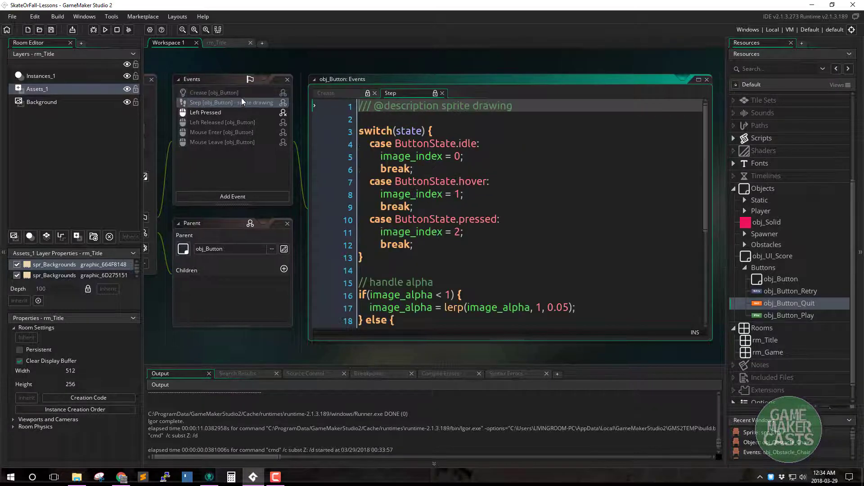
{"action": "scroll", "coordinate": [426, 297], "scroll_direction": "down", "scroll_amount": 2}
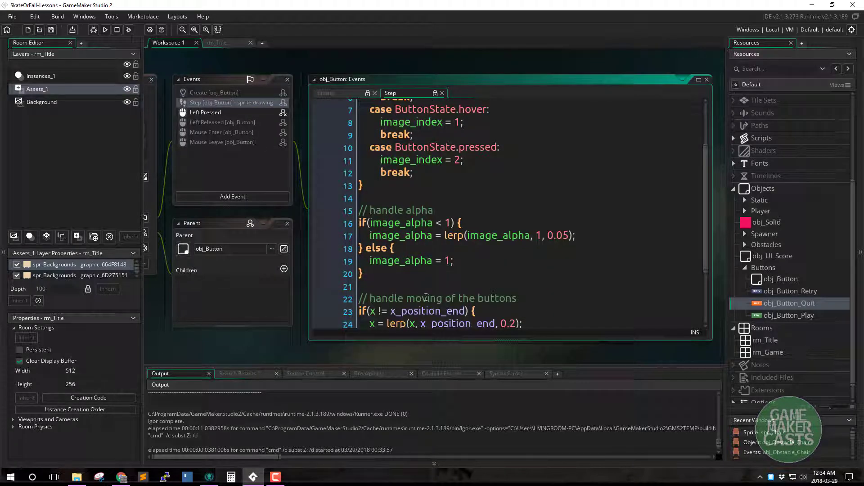
{"action": "scroll", "coordinate": [426, 297], "scroll_direction": "down", "scroll_amount": 1}
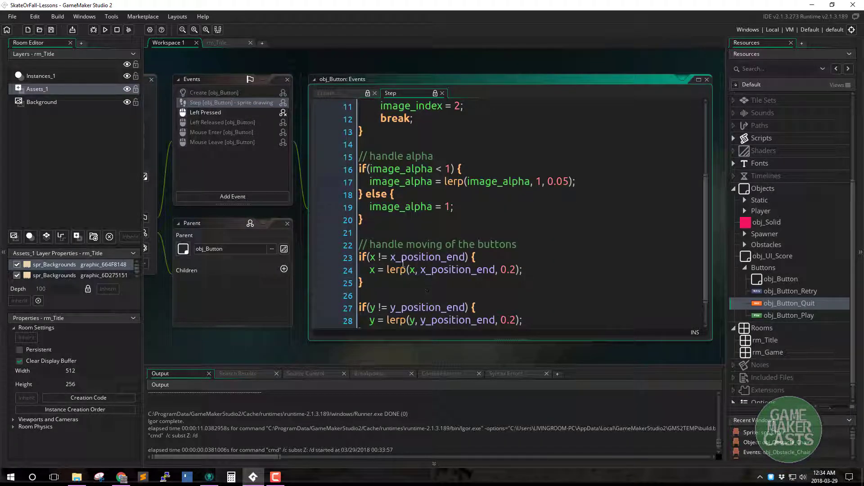
{"action": "scroll", "coordinate": [402, 264], "scroll_direction": "down", "scroll_amount": 1}
{"action": "scroll", "coordinate": [402, 292], "scroll_direction": "up", "scroll_amount": 4}
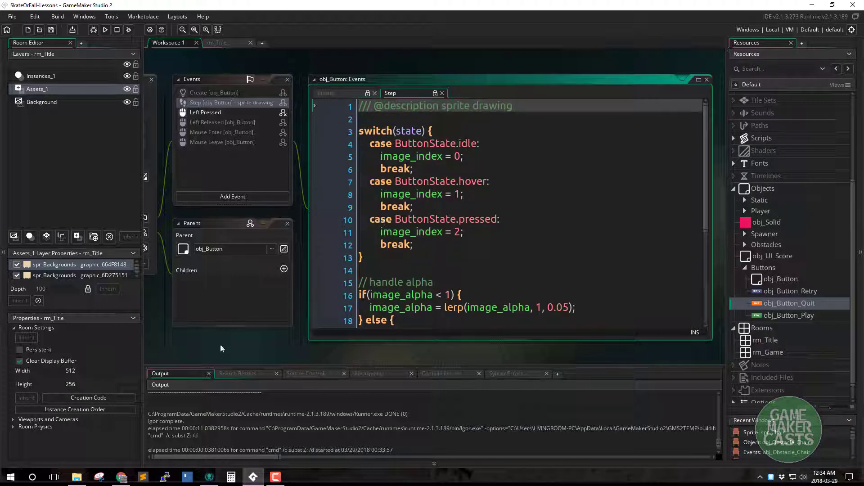
{"action": "middle_click_drag", "start_coordinate": [222, 349], "coordinate": [365, 331]}
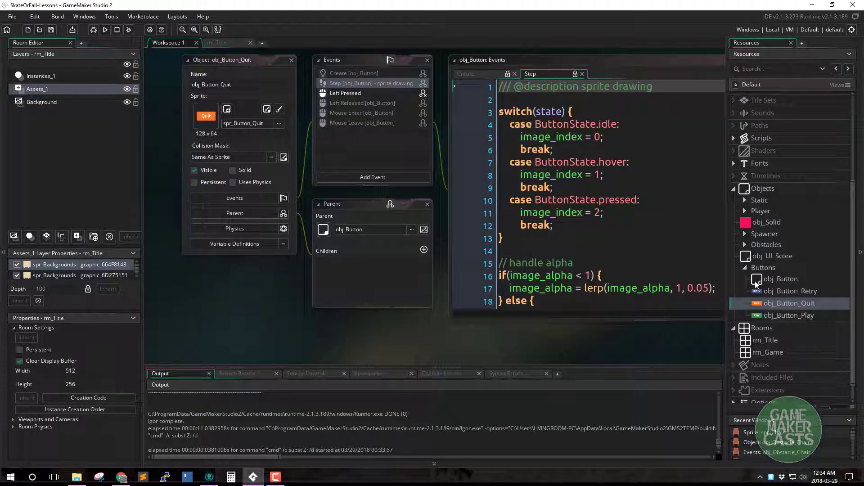
Step: Open the Play button instance's variables in rm_Title and enable overrides for x_position_end and y_position_end
{"action": "double_click", "coordinate": [765, 340]}
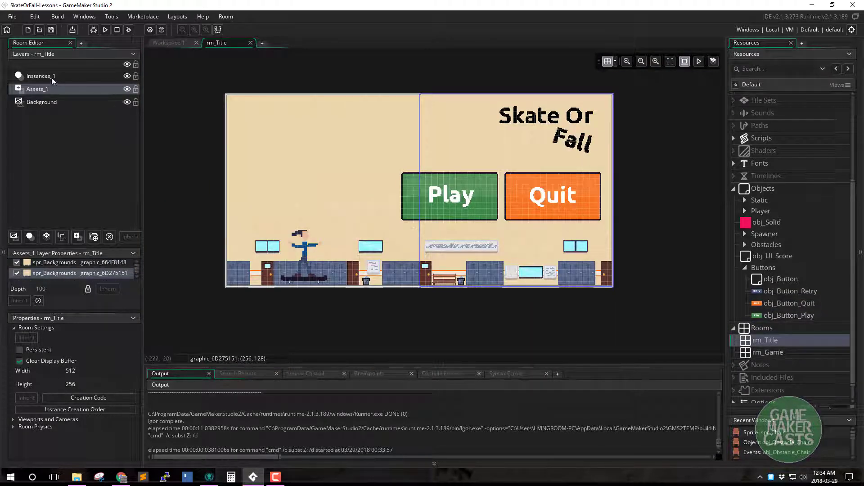
{"action": "left_click", "coordinate": [394, 215]}
{"action": "double_click", "coordinate": [428, 212]}
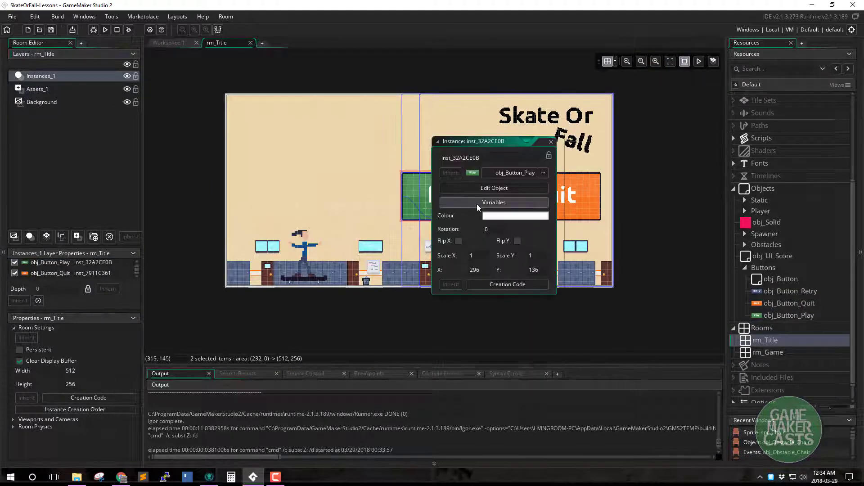
{"action": "left_click", "coordinate": [550, 141]}
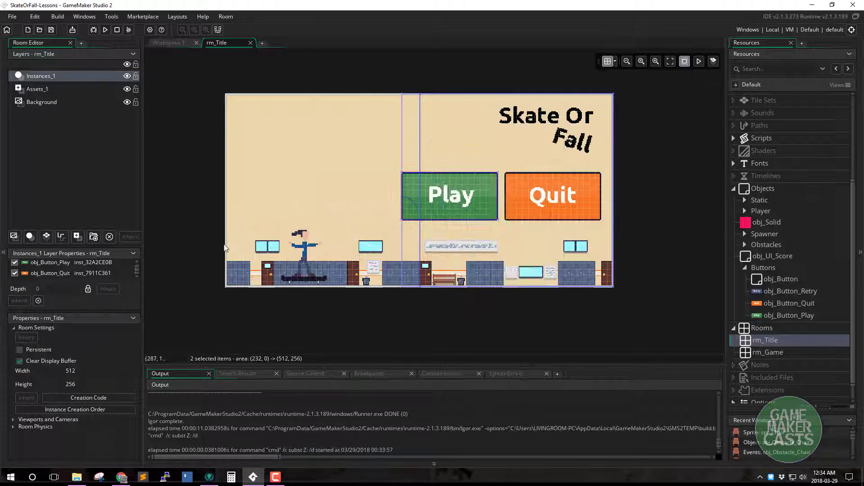
{"action": "double_click", "coordinate": [45, 262]}
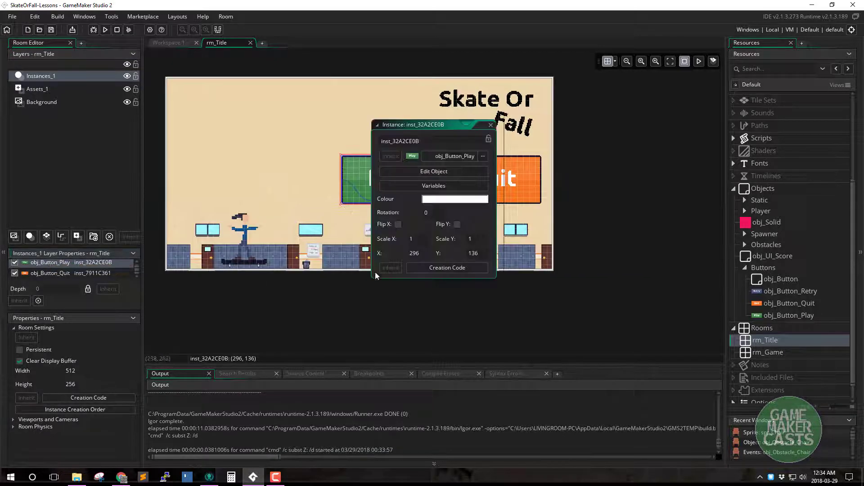
{"action": "left_click", "coordinate": [441, 184]}
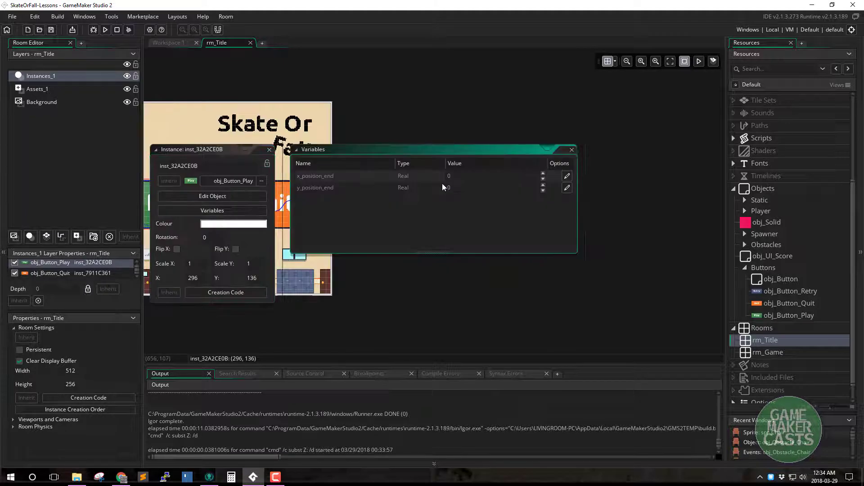
{"action": "left_click", "coordinate": [566, 176]}
{"action": "left_click", "coordinate": [568, 188]}
Step: Set the Play button instance's x_position_end to 296 and y_position_end to 136
{"action": "middle_click_drag", "start_coordinate": [327, 309], "coordinate": [440, 317]}
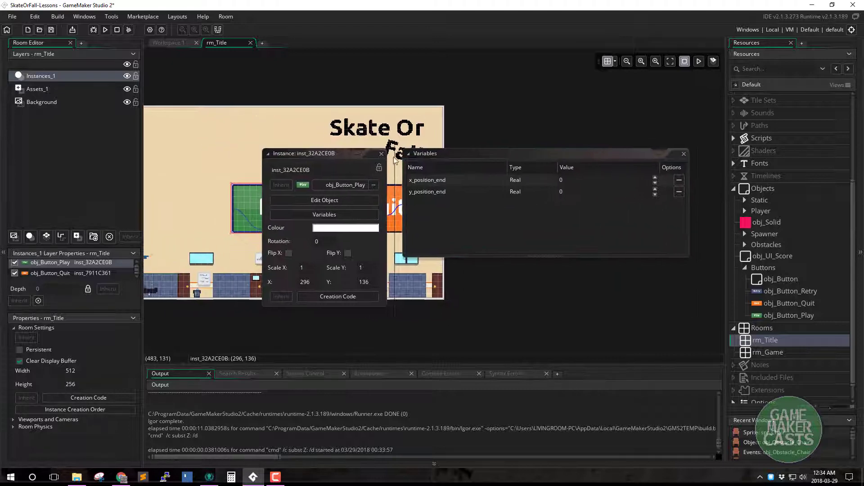
{"action": "left_click_drag", "start_coordinate": [336, 152], "coordinate": [482, 228]}
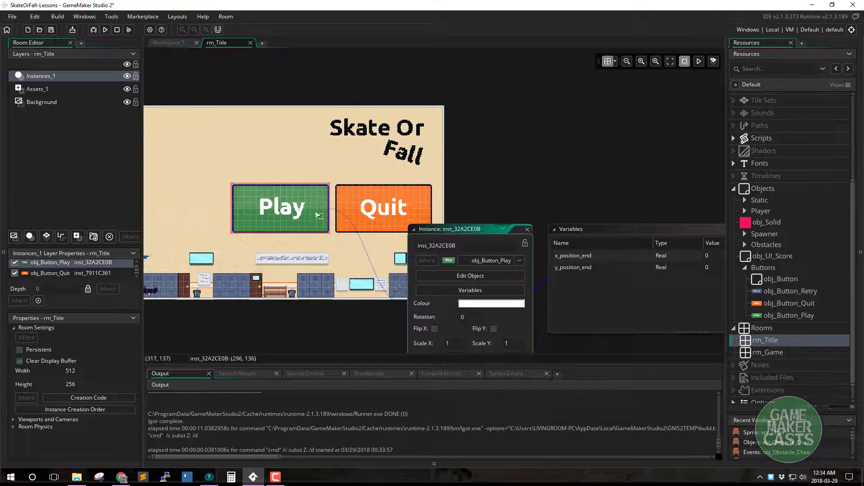
{"action": "middle_click_drag", "start_coordinate": [627, 255], "coordinate": [507, 218]}
{"action": "left_click", "coordinate": [508, 219]}
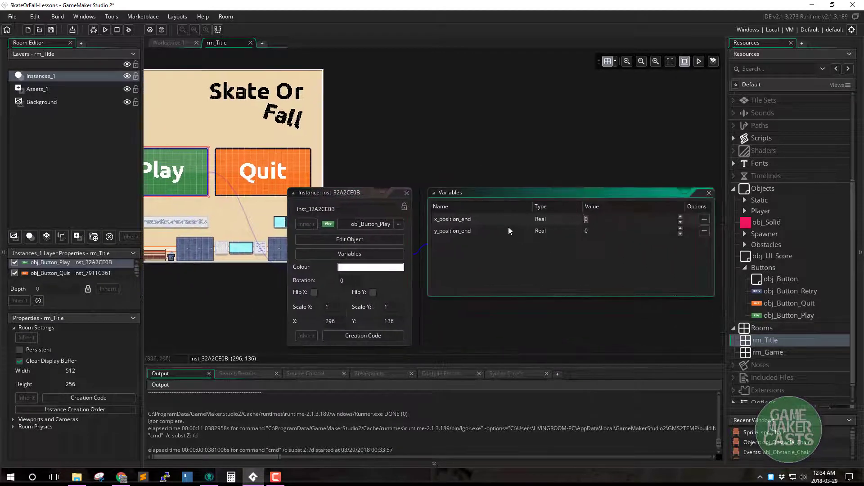
{"action": "type", "text": "296"}
{"action": "key", "text": "Tab"}
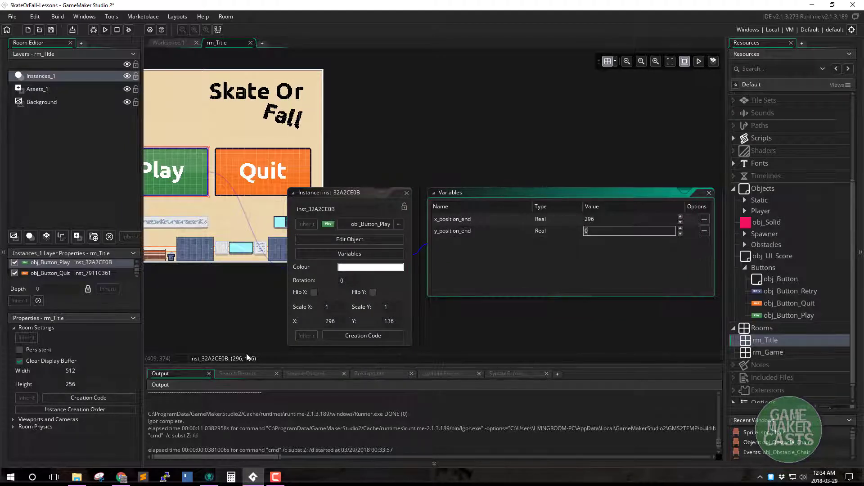
{"action": "type", "text": "136"}
Step: Override the Quit button instance's end position variables, setting x_position_end to 432 and y_position_end to 136
{"action": "left_click", "coordinate": [270, 181]}
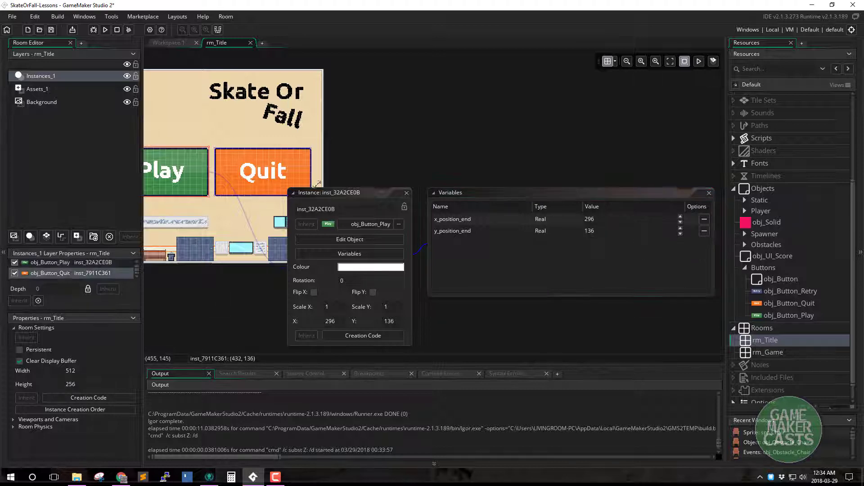
{"action": "left_click", "coordinate": [406, 193]}
{"action": "double_click", "coordinate": [263, 171]}
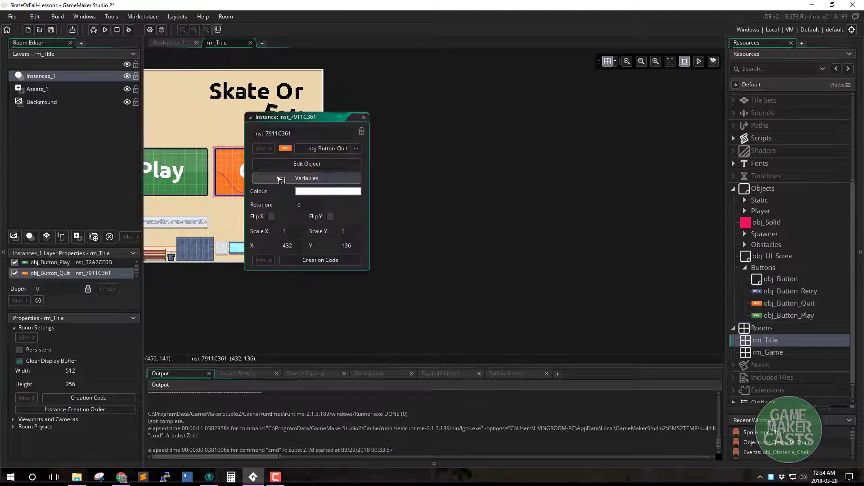
{"action": "left_click", "coordinate": [303, 179]}
{"action": "left_click", "coordinate": [567, 176]}
{"action": "left_click", "coordinate": [566, 188]}
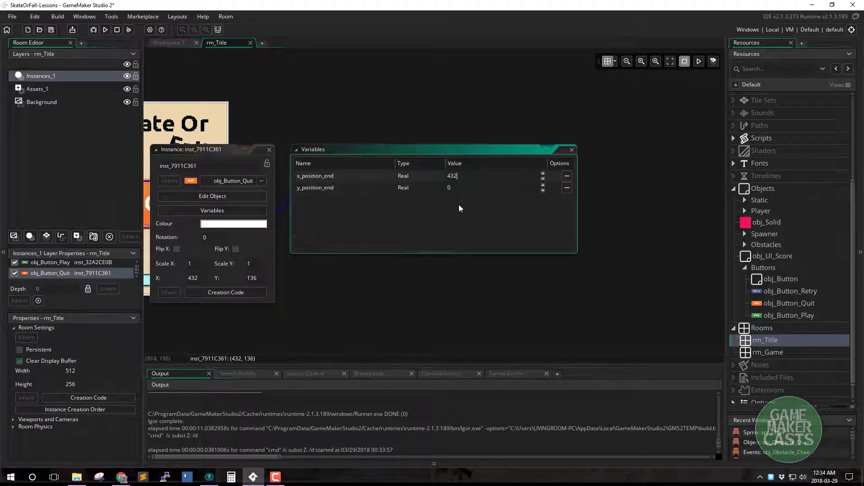
{"action": "type", "text": "136"}
{"action": "left_click", "coordinate": [270, 149]}
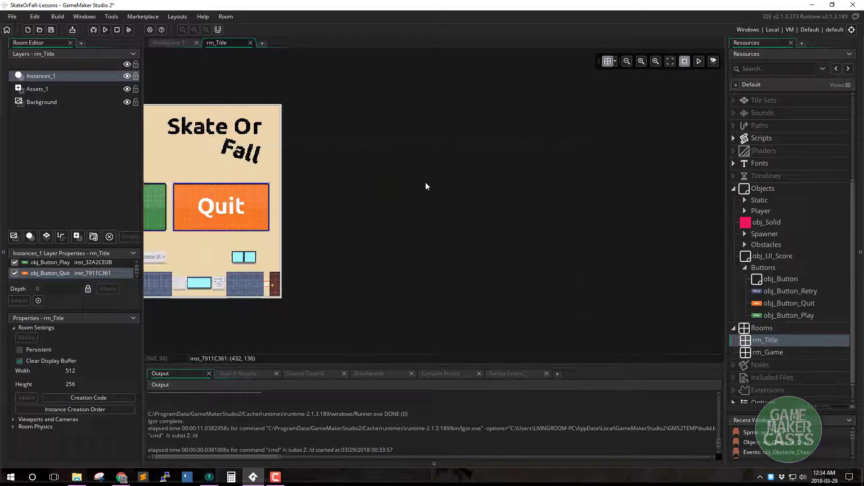
Step: Move the Play button's starting position to x 160, y 136 and the Quit button outside the room to x 600, y 136
{"action": "scroll", "coordinate": [426, 182], "scroll_direction": "up", "scroll_amount": 3, "text": "ctrl"}
{"action": "left_click_drag", "start_coordinate": [410, 209], "coordinate": [304, 203]}
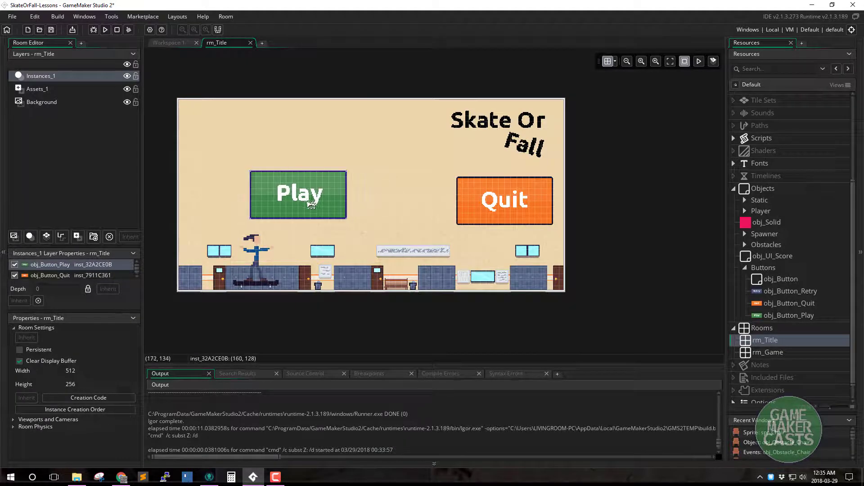
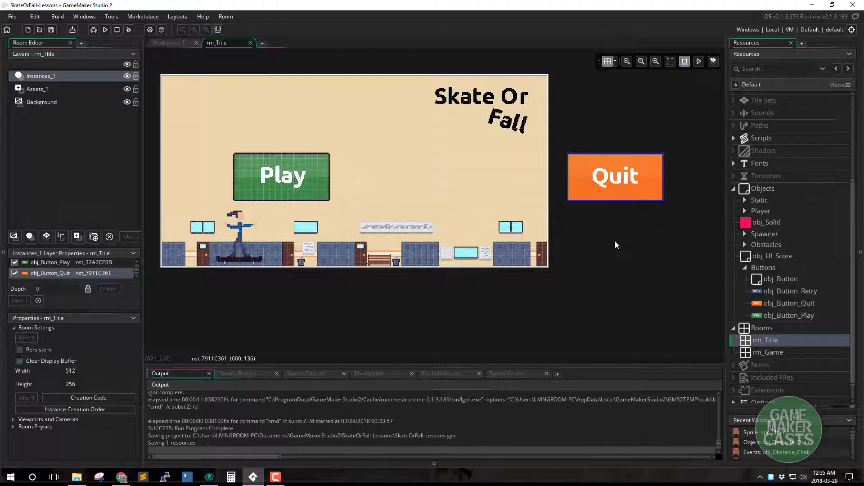
{"action": "middle_click_drag", "start_coordinate": [442, 209], "coordinate": [525, 207]}
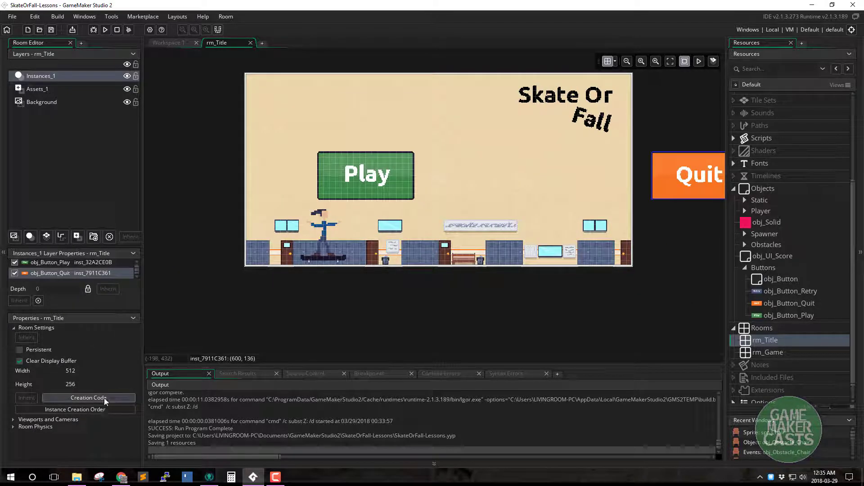
{"action": "left_click", "coordinate": [234, 300]}
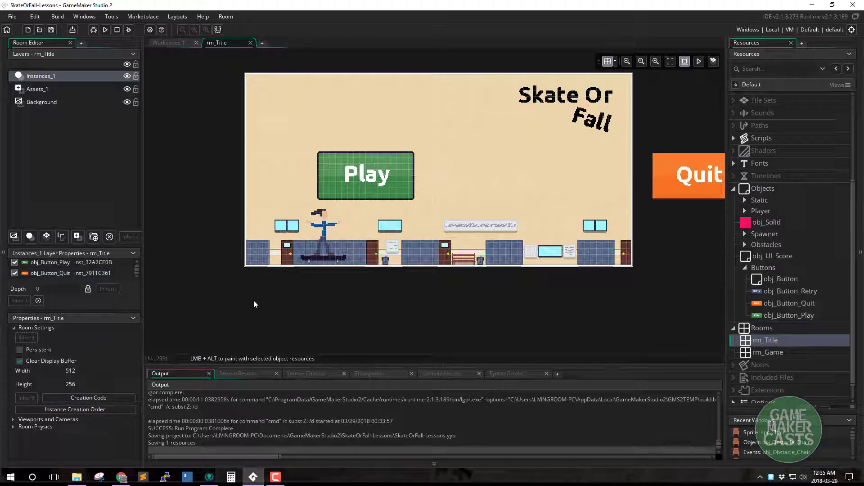
Step: Open the room creation code of rm_Title with the code window placed above the room layout
{"action": "left_click", "coordinate": [85, 398]}
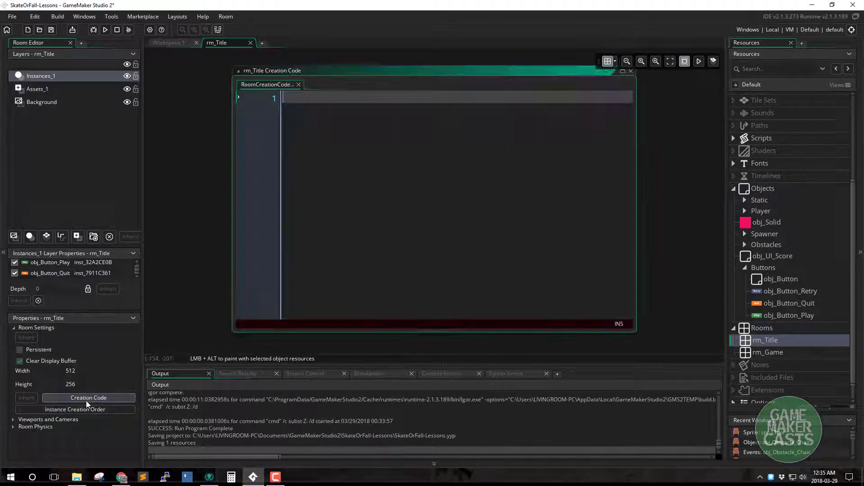
{"action": "left_click_drag", "start_coordinate": [359, 75], "coordinate": [388, 98]}
{"action": "scroll", "coordinate": [176, 181], "scroll_direction": "down", "scroll_amount": 5}
{"action": "scroll", "coordinate": [328, 201], "scroll_direction": "up", "scroll_amount": 2}
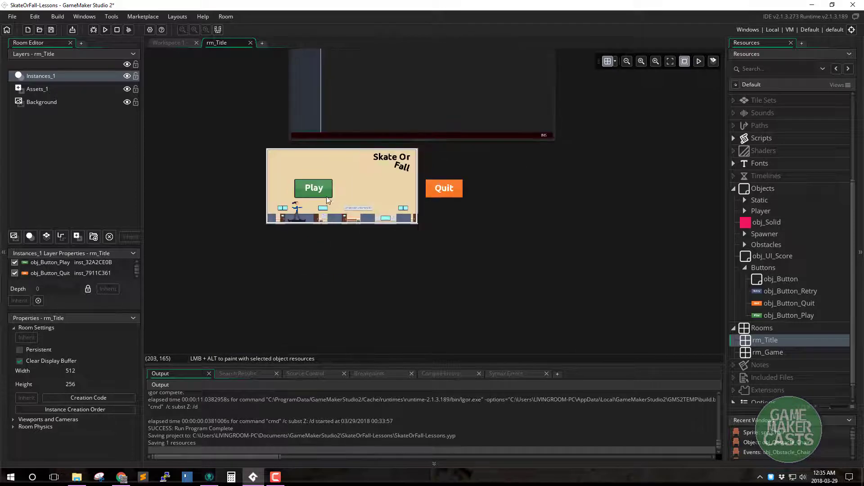
{"action": "left_click", "coordinate": [323, 193]}
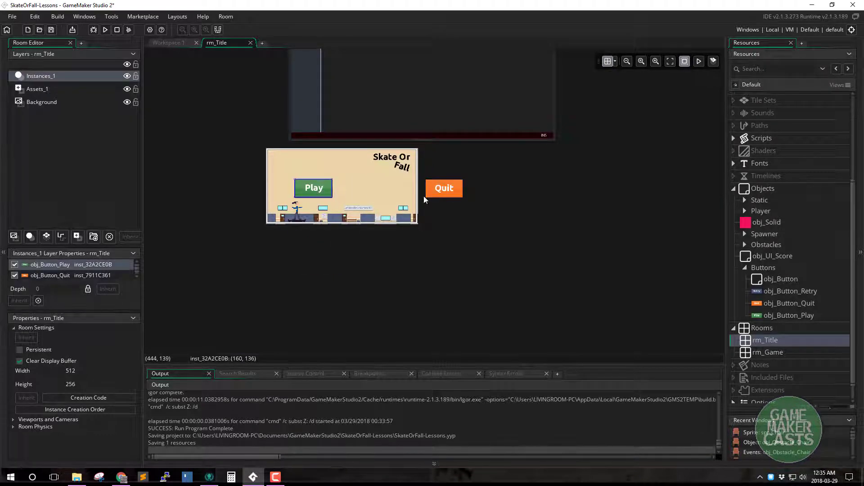
{"action": "middle_click_drag", "start_coordinate": [469, 226], "coordinate": [487, 300]}
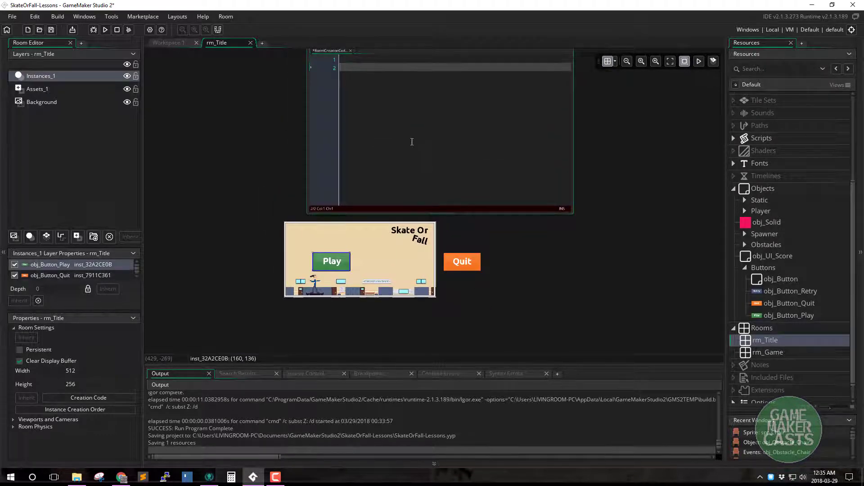
Step: List obj_Button_Play and obj_Button_Quit on separate lines in the creation code, with blank lines above them
{"action": "type", "text": "_"}
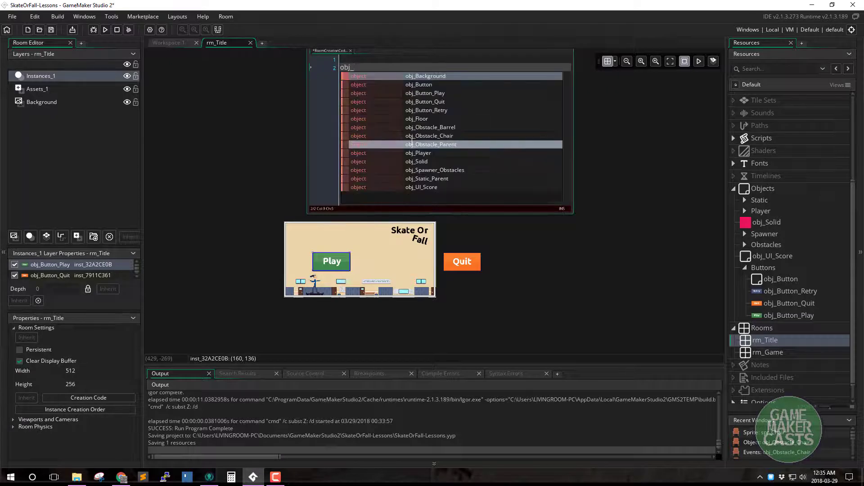
{"action": "type", "text": "Button_Play"}
{"action": "key", "text": "Return"}
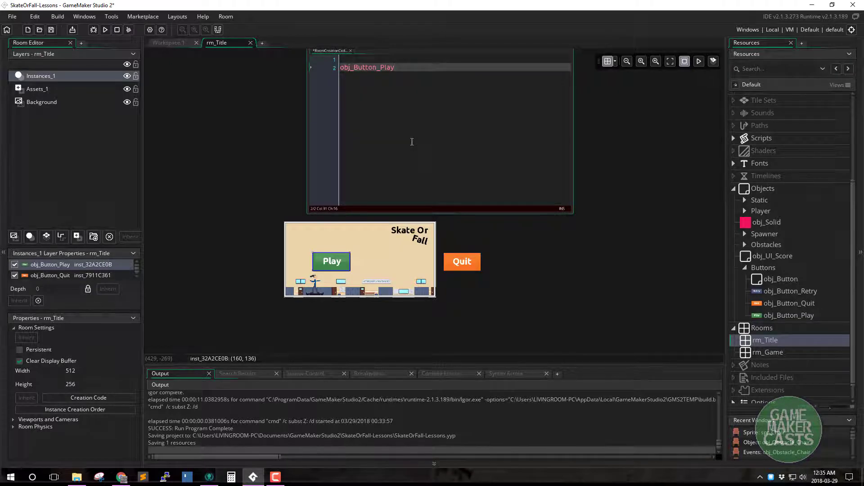
{"action": "key", "text": "Return"}
{"action": "key", "text": "ctrl+c"}
{"action": "key", "text": "Down"}
{"action": "key", "text": "ctrl+v"}
{"action": "key", "text": "ctrl+Home"}
{"action": "key", "text": "Return"}
{"action": "key", "text": "Return"}
{"action": "key", "text": "Up"}
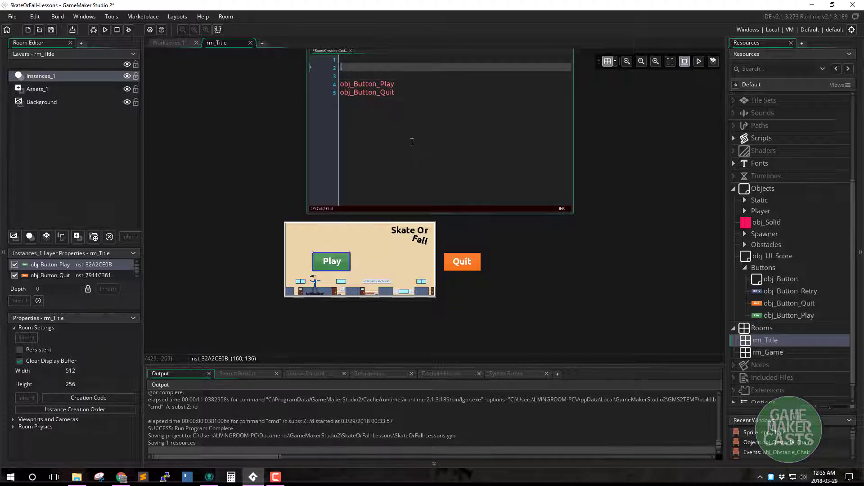
Step: Add an instance_activate_object call above the object names and move obj_Button_Play into it as the argument
{"action": "type", "text": "instance_ac"}
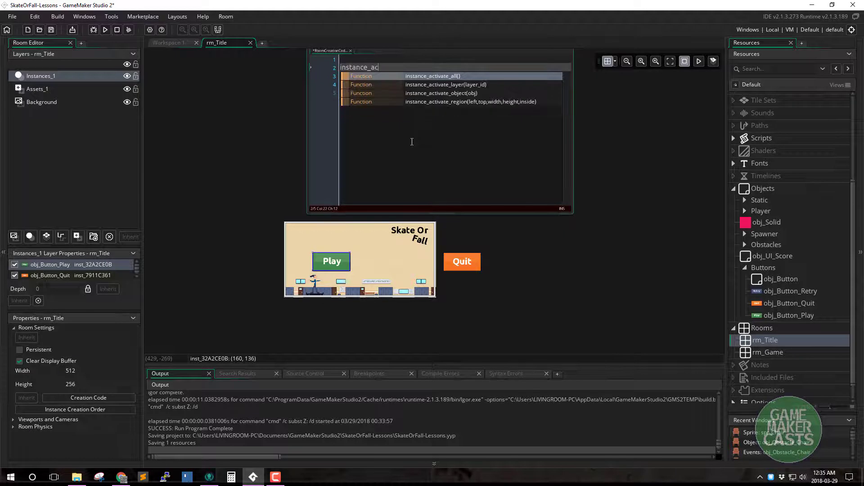
{"action": "left_click", "coordinate": [460, 93]}
{"action": "left_click", "coordinate": [417, 87]}
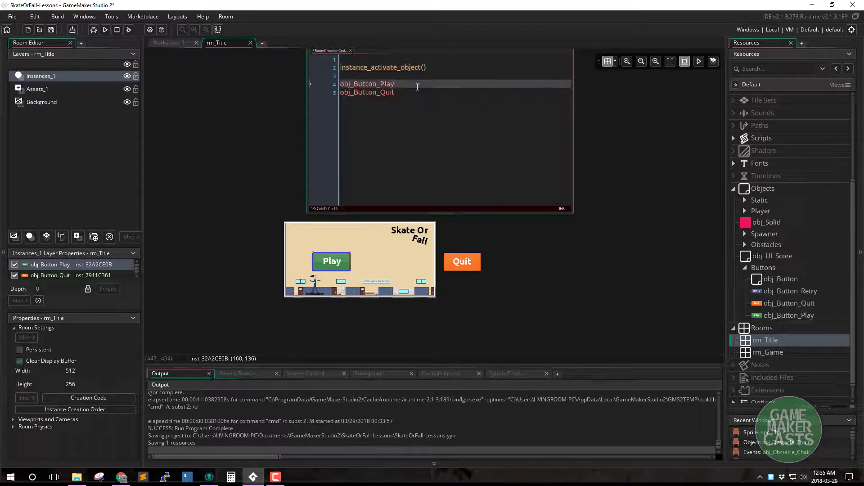
{"action": "key", "text": "shift+Home"}
{"action": "key", "text": "ctrl+x"}
{"action": "key", "text": "Up"}
{"action": "key", "text": "Up"}
{"action": "key", "text": "End"}
{"action": "key", "text": "Left"}
{"action": "key", "text": "ctrl+v"}
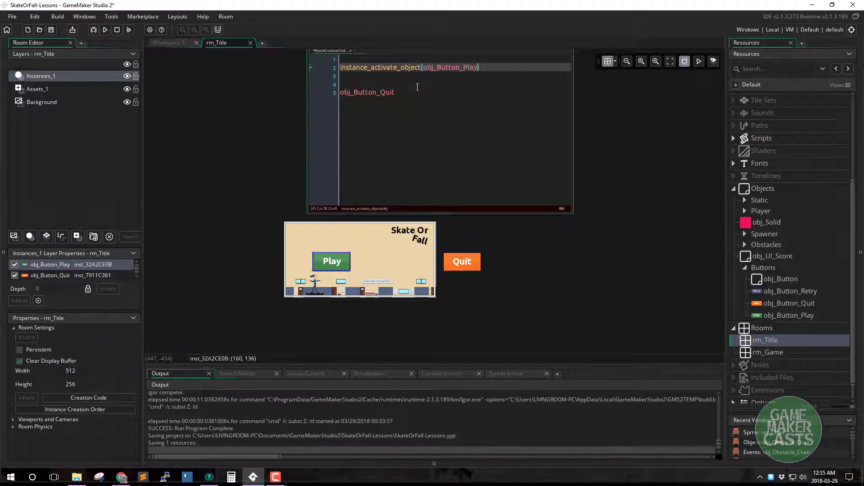
Step: Duplicate the instance_activate_object call on the following line with obj_Button_Quit as its argument, removing the leftover blank lines
{"action": "key", "text": "Home"}
{"action": "key", "text": "ctrl+shift+Right"}
{"action": "key", "text": "ctrl+c"}
{"action": "key", "text": "Down"}
{"action": "key", "text": "ctrl+v"}
{"action": "key", "text": "Down"}
{"action": "key", "text": "Down"}
{"action": "key", "text": "End"}
{"action": "key", "text": "shift+Home"}
{"action": "key", "text": "ctrl+x"}
{"action": "key", "text": "BackSpace"}
{"action": "key", "text": "BackSpace"}
{"action": "key", "text": "ctrl+v"}
{"action": "type", "text": ");"}
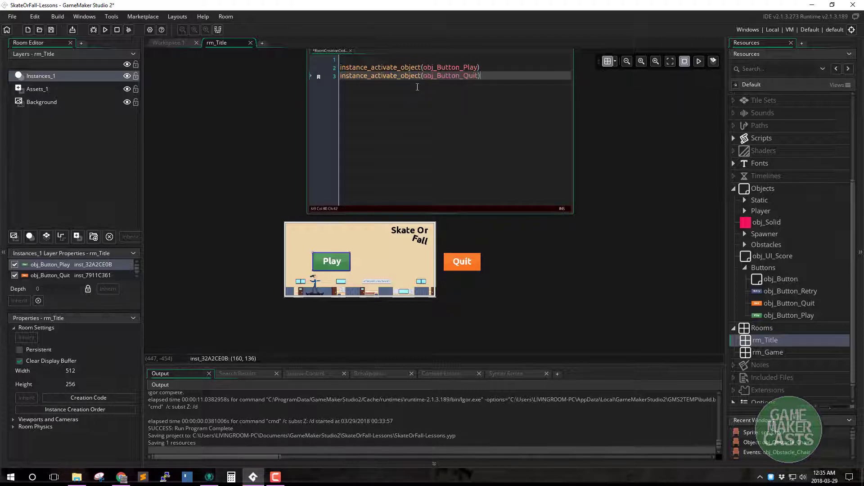
Step: End the Play button's activation call with a semicolon, remove the empty first line, and close the creation code
{"action": "key", "text": "Up"}
{"action": "type", "text": ";"}
{"action": "key", "text": "ctrl+Home"}
{"action": "key", "text": "Delete"}
{"action": "left_click", "coordinate": [417, 87]}
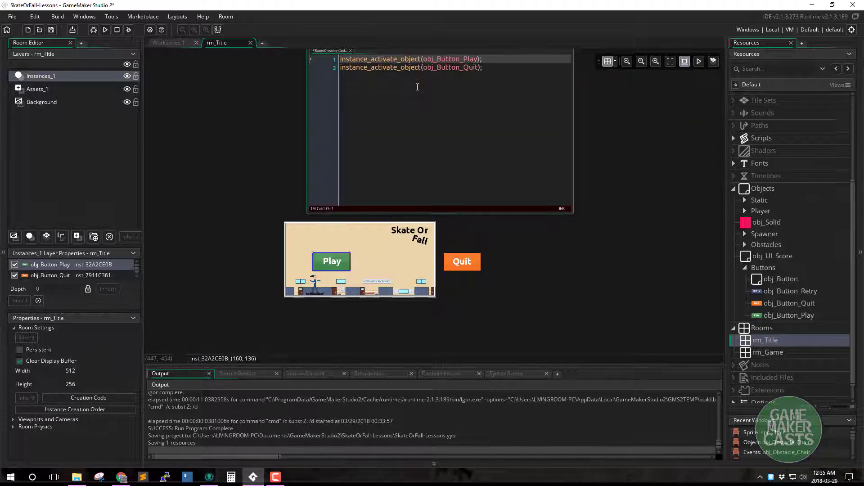
{"action": "scroll", "coordinate": [418, 87], "scroll_direction": "up", "scroll_amount": 1, "text": "ctrl"}
{"action": "scroll", "coordinate": [653, 212], "scroll_direction": "up", "scroll_amount": 1, "text": "ctrl"}
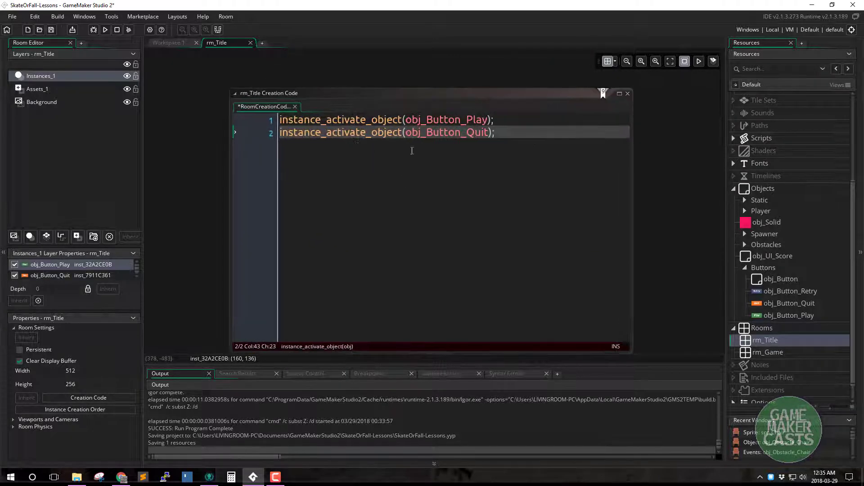
{"action": "left_click", "coordinate": [618, 97]}
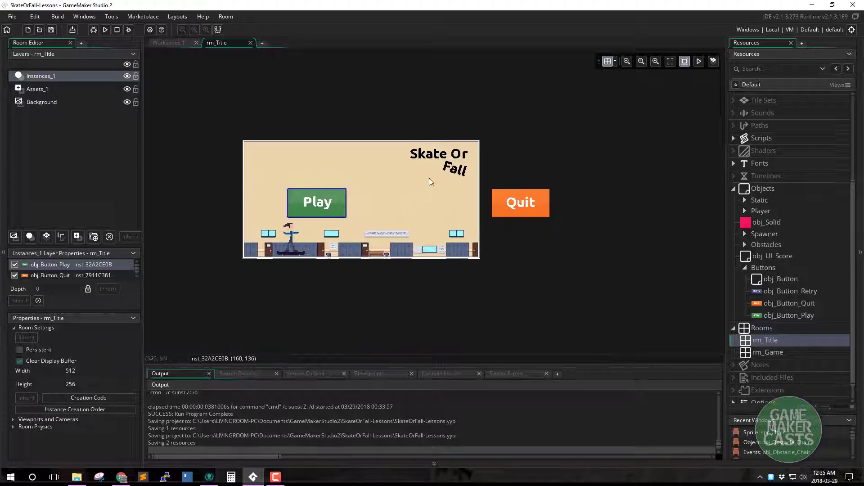
Step: Run the game to test the title screen's Quit button, and run it again to test Play, Retry and Quit
{"action": "left_click", "coordinate": [107, 29]}
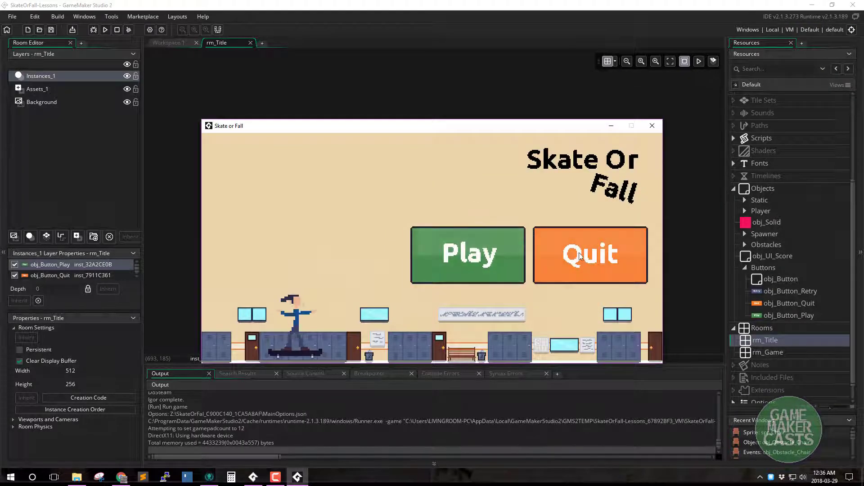
{"action": "left_click", "coordinate": [594, 264]}
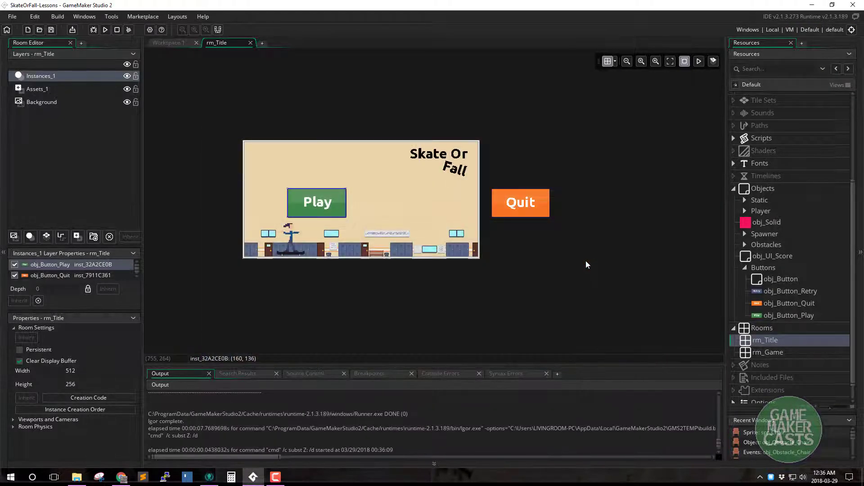
{"action": "left_click", "coordinate": [106, 34]}
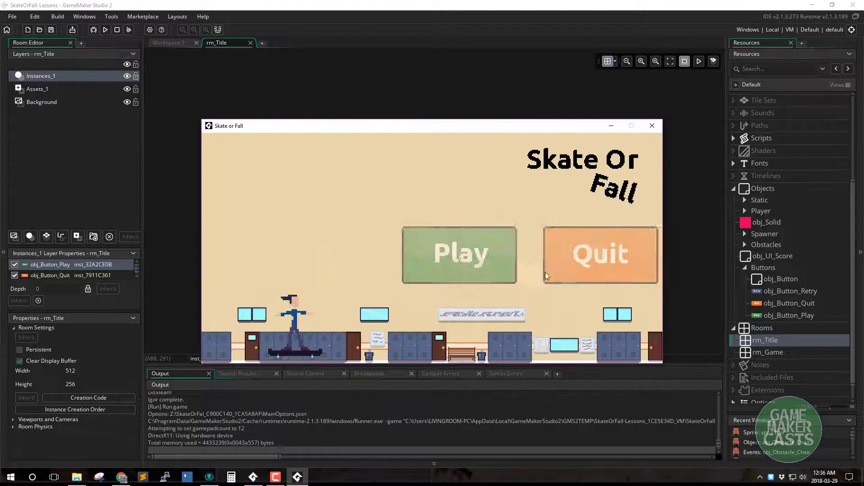
{"action": "left_click", "coordinate": [465, 258]}
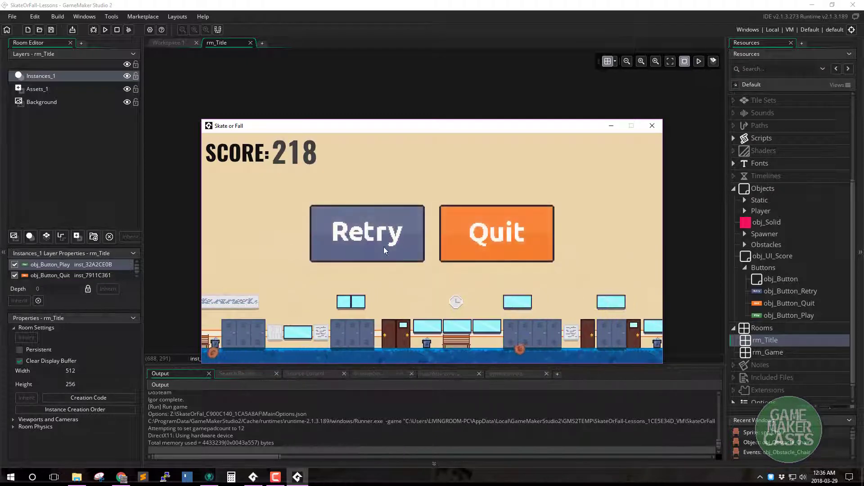
{"action": "left_click", "coordinate": [376, 237]}
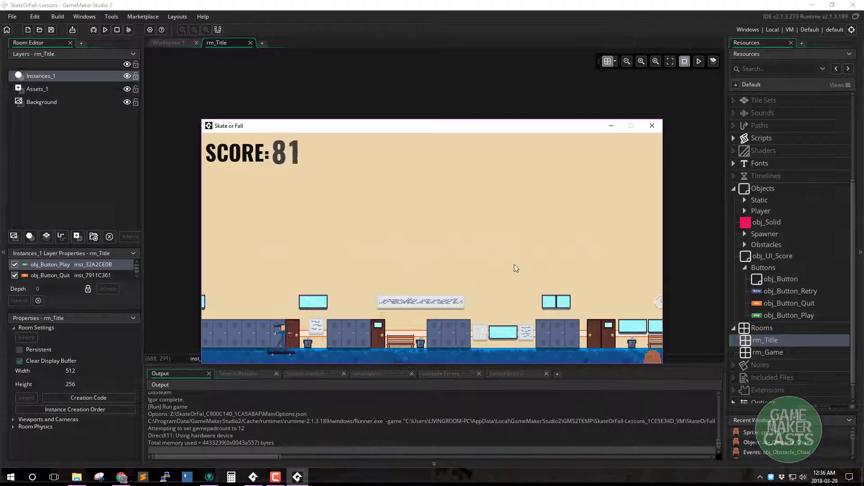
{"action": "left_click", "coordinate": [408, 357]}
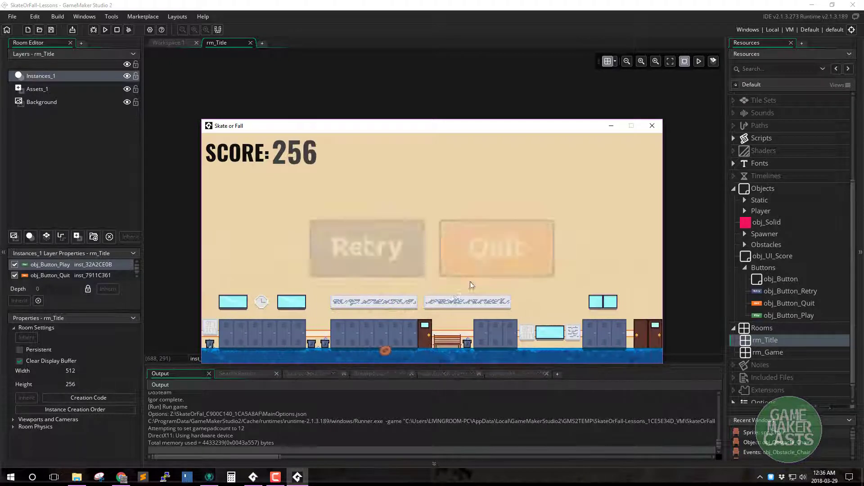
{"action": "left_click", "coordinate": [503, 249]}
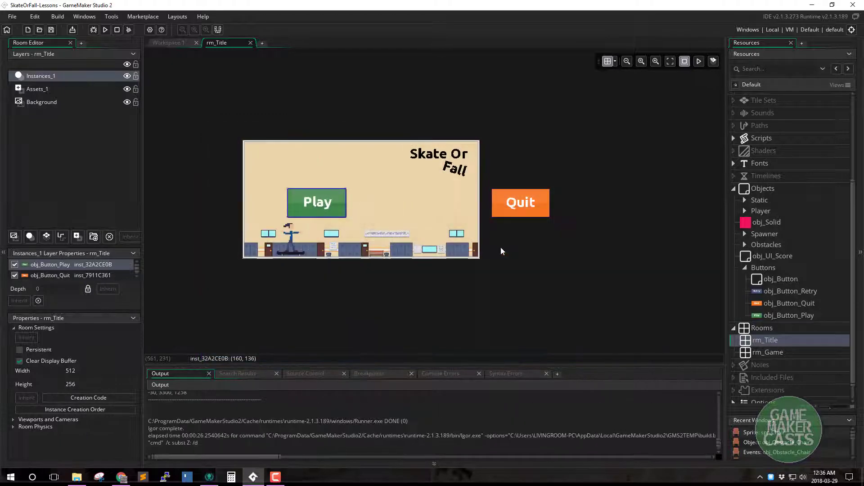
Step: Close the rm_Title room editor and the obj_Button_Quit windows, leaving the workspace empty, and collapse the Objects group
{"action": "middle_click_drag", "start_coordinate": [483, 258], "coordinate": [457, 240]}
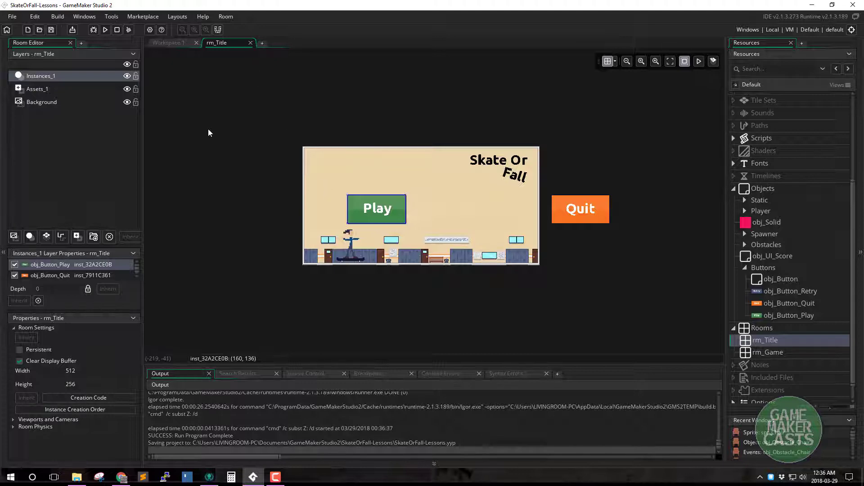
{"action": "left_click", "coordinate": [250, 42]}
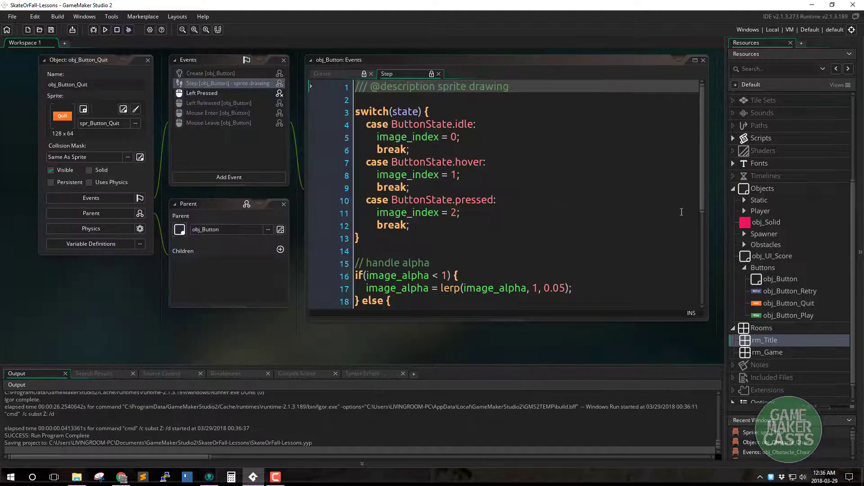
{"action": "left_click", "coordinate": [733, 189]}
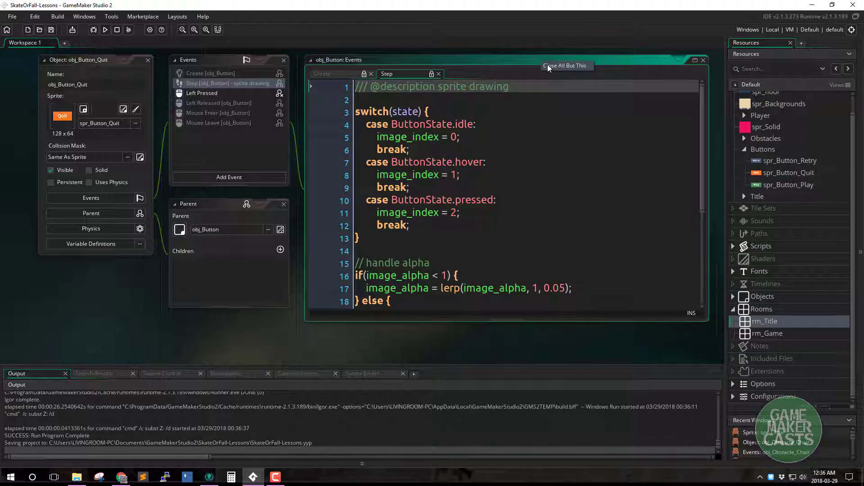
{"action": "left_click", "coordinate": [148, 60]}
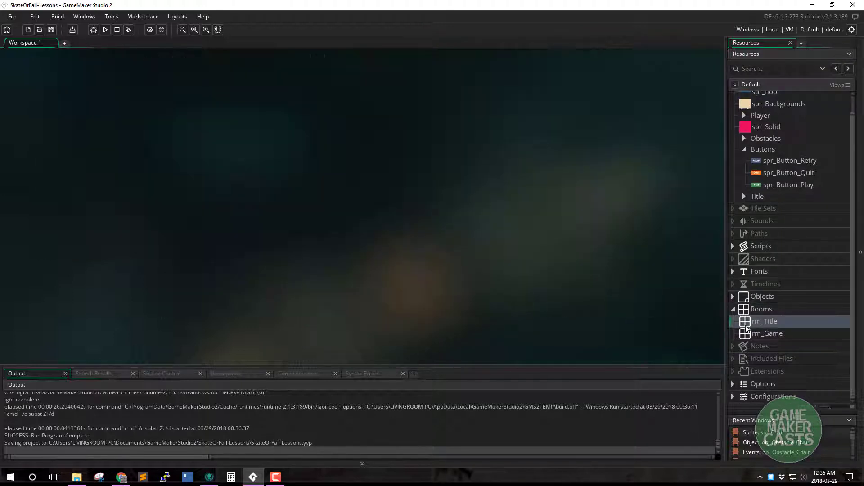
Step: Open the project's main game options and bring up the Windows platform settings from there
{"action": "left_click", "coordinate": [732, 384]}
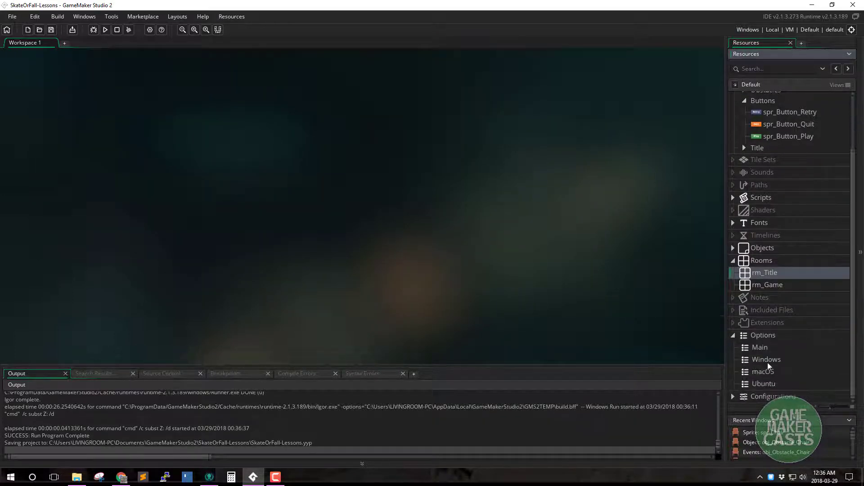
{"action": "double_click", "coordinate": [762, 346]}
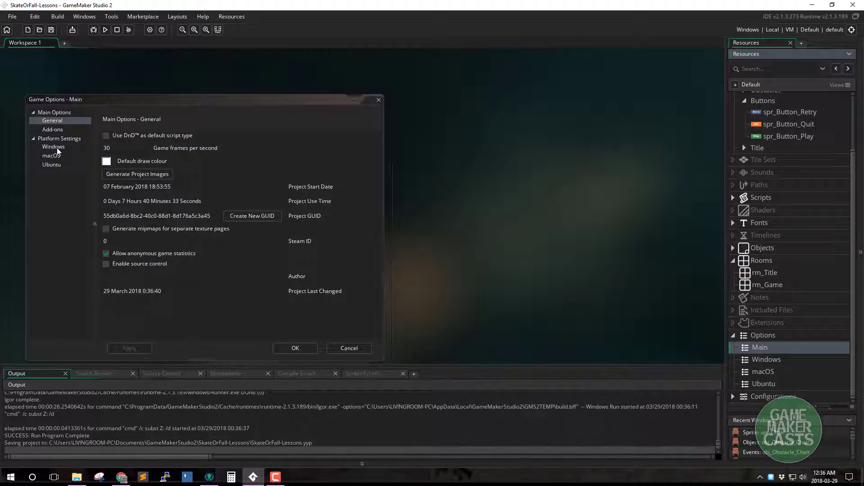
{"action": "left_click", "coordinate": [57, 148]}
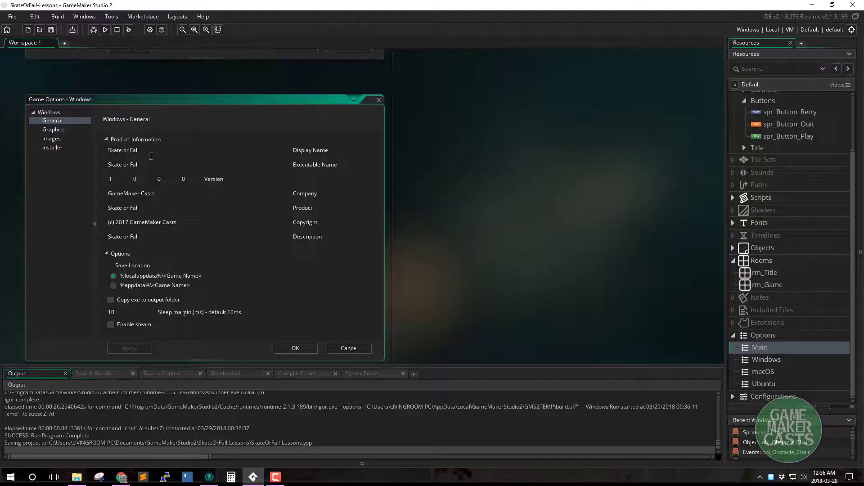
{"action": "left_click_drag", "start_coordinate": [424, 207], "coordinate": [478, 187]}
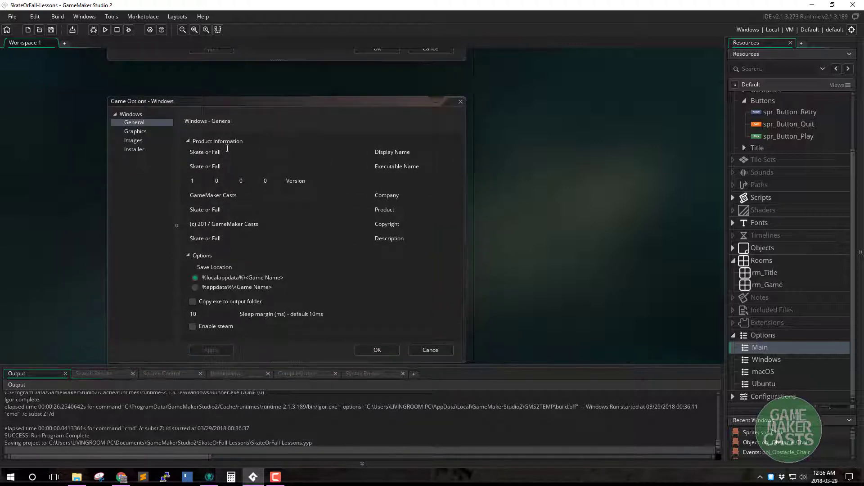
Step: Set the copyright year in the Windows product information to 2018, giving "(c) 2018 GameMaker Casts"
{"action": "left_click", "coordinate": [166, 154]}
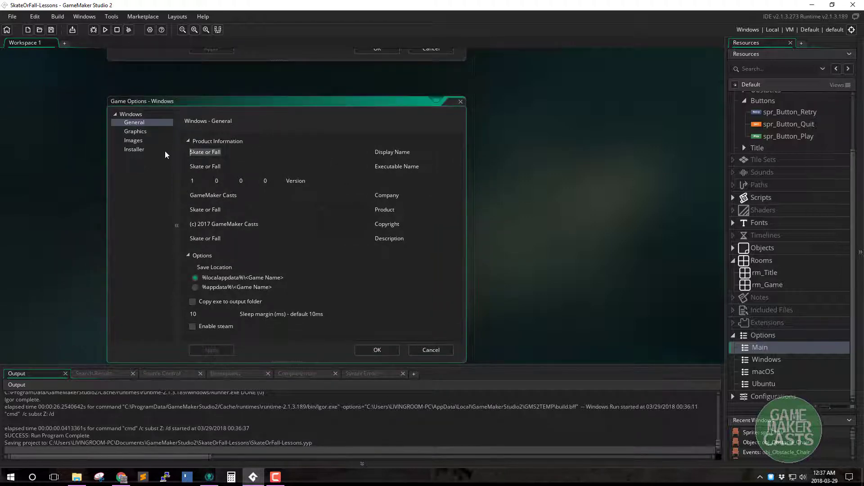
{"action": "key", "text": "Tab"}
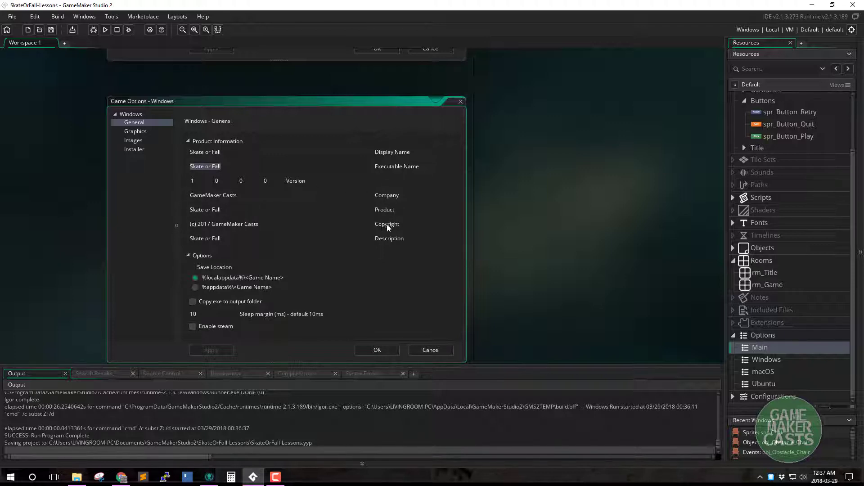
{"action": "left_click", "coordinate": [206, 223]}
{"action": "key", "text": "BackSpace"}
{"action": "type", "text": "8"}
Step: Look through the Windows Graphics and Images settings, including the icon and splash screen, and return to the General settings
{"action": "left_click", "coordinate": [139, 131]}
{"action": "left_click", "coordinate": [139, 139]}
{"action": "left_click", "coordinate": [140, 132]}
{"action": "left_click", "coordinate": [137, 141]}
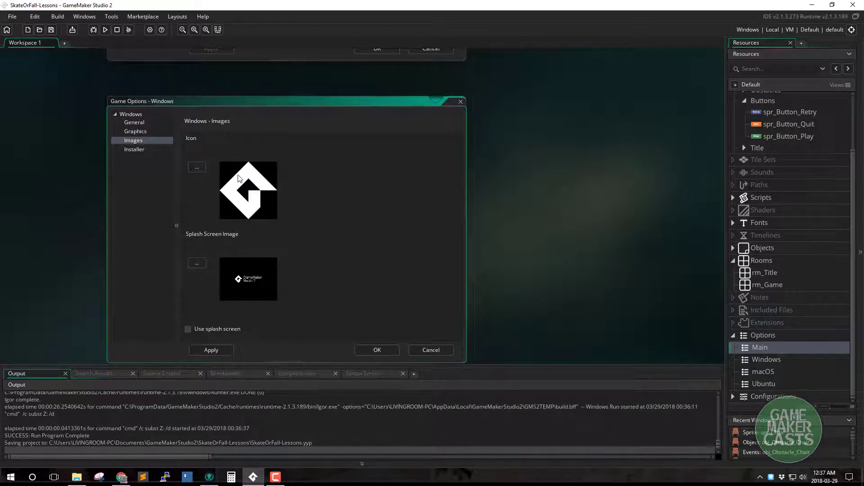
{"action": "left_click", "coordinate": [134, 122]}
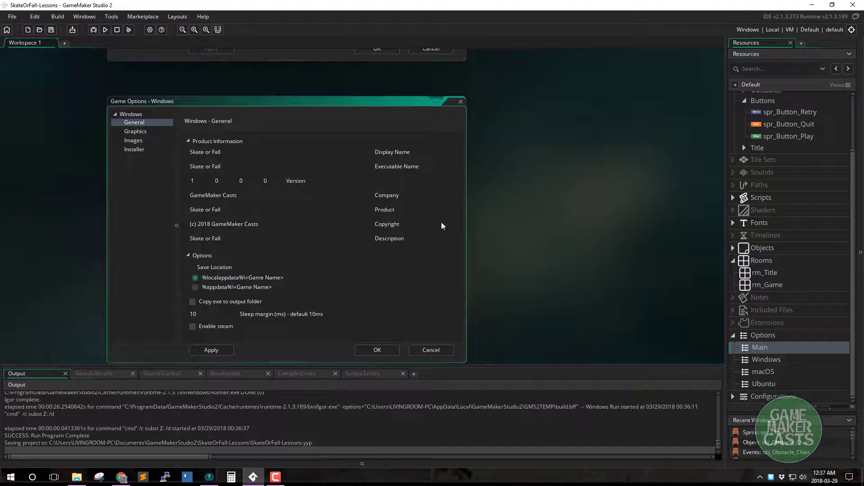
Step: View the spr_Player_idle sprite from the Player group, close it, and bring the main game options back up
{"action": "scroll", "coordinate": [764, 180], "scroll_direction": "up", "scroll_amount": 3}
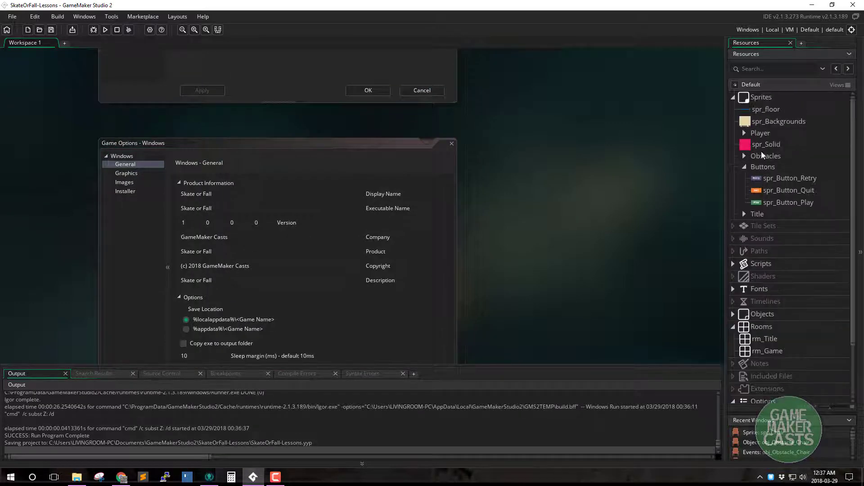
{"action": "left_click", "coordinate": [745, 134]}
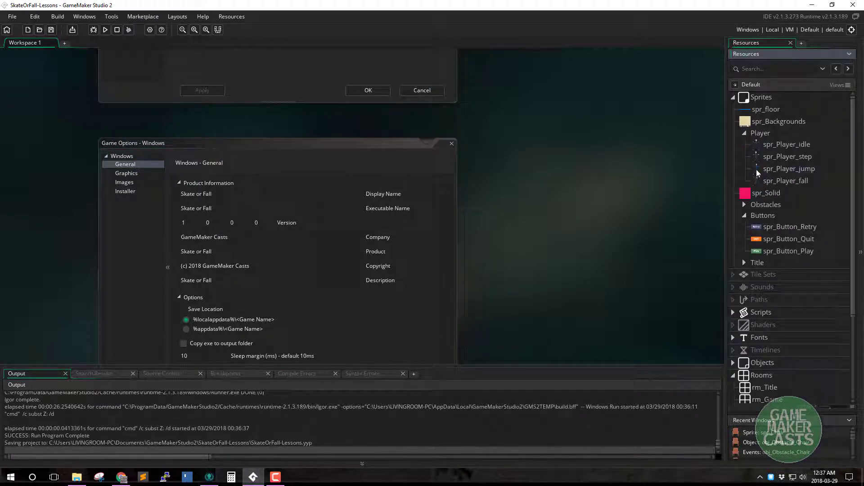
{"action": "double_click", "coordinate": [757, 142]}
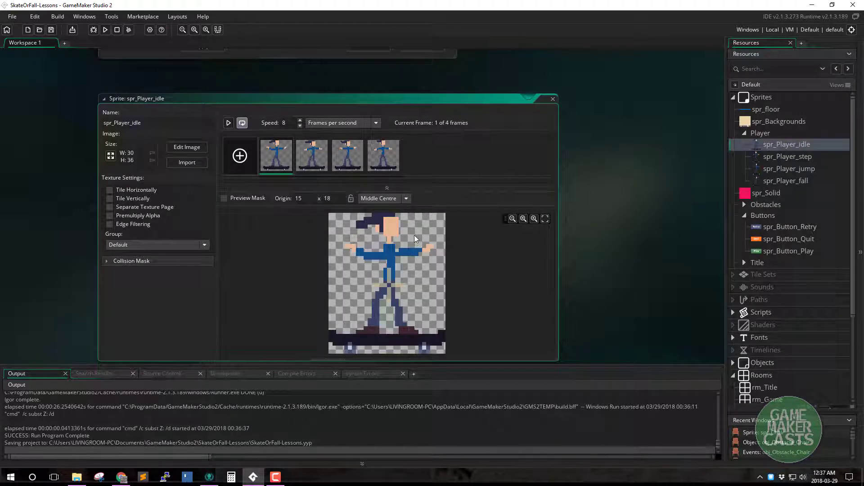
{"action": "left_click", "coordinate": [553, 99]}
{"action": "scroll", "coordinate": [758, 335], "scroll_direction": "down", "scroll_amount": 5}
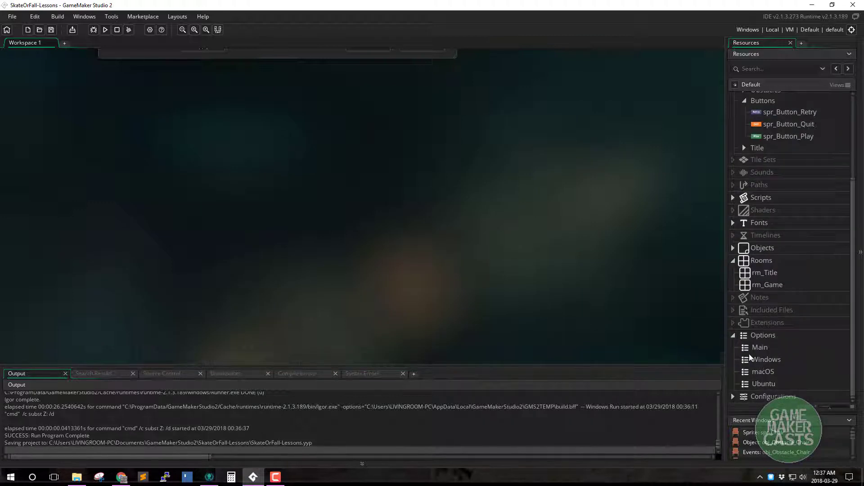
{"action": "double_click", "coordinate": [748, 352]}
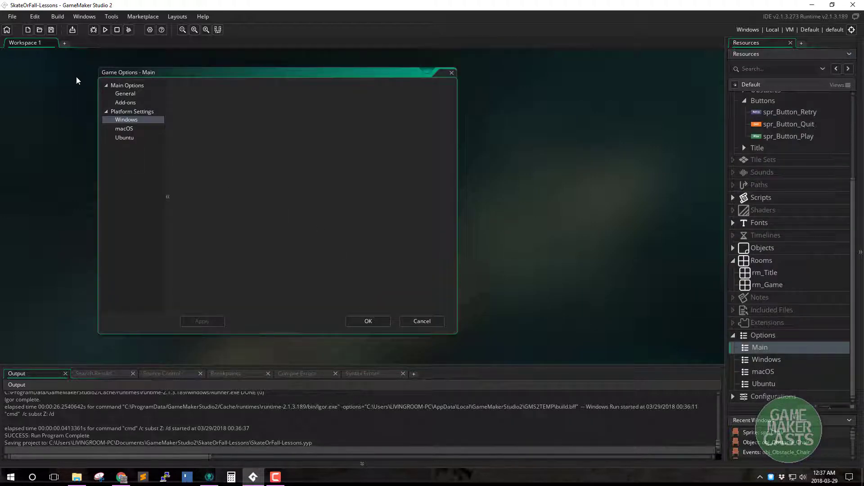
Step: Create an executable of the game, saved as the compressed application zip SkateOrFall-Lessons.zip in the Skate Infinite folder
{"action": "left_click", "coordinate": [57, 17]}
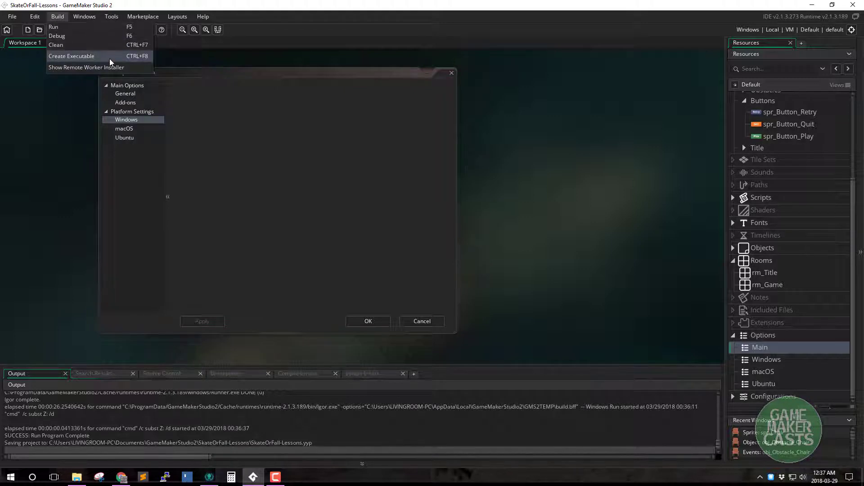
{"action": "left_click", "coordinate": [56, 126]}
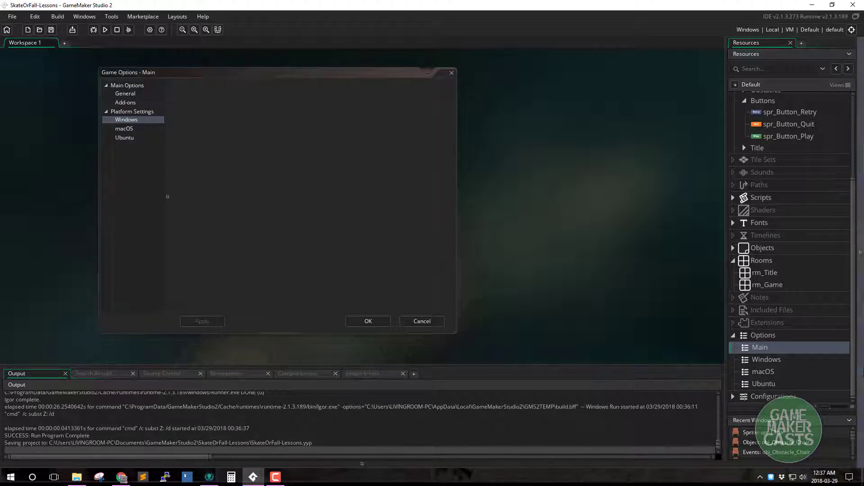
{"action": "left_click", "coordinate": [72, 30]}
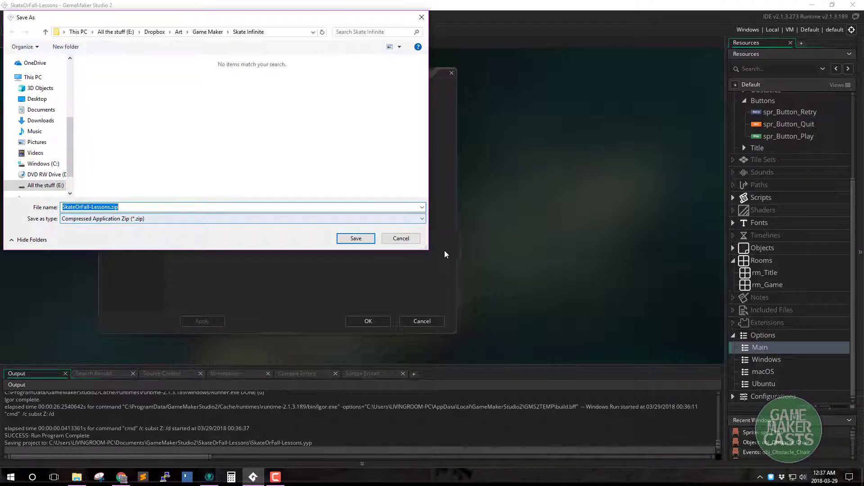
{"action": "left_click", "coordinate": [410, 241]}
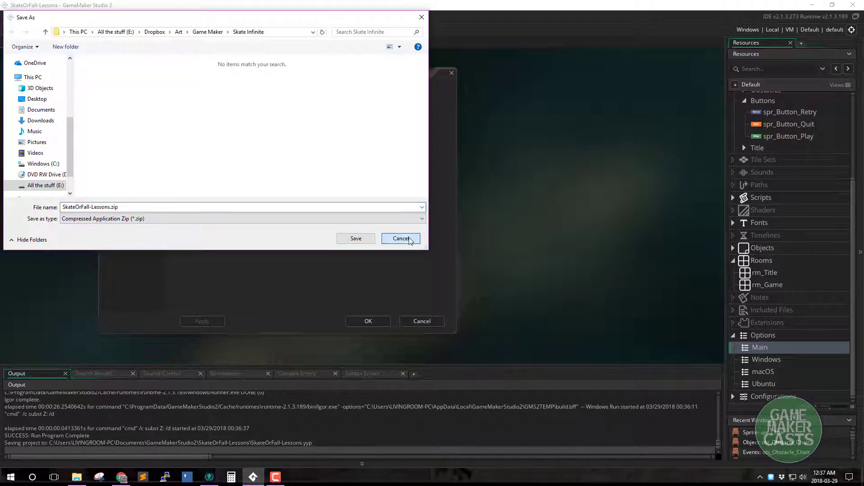
{"action": "left_click", "coordinate": [357, 238]}
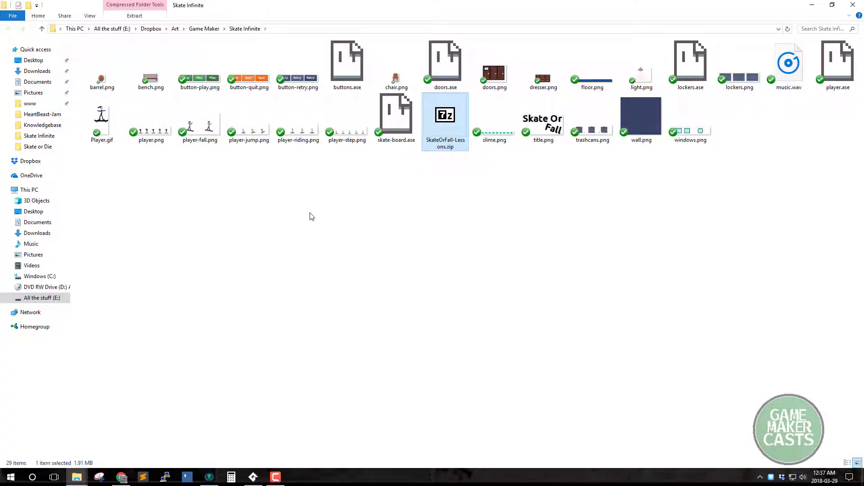
Step: Extract SkateOrFall-Lessons.zip with 7-Zip into a SkateOrFall-Lessons folder, open that folder and inspect data.win and Skate or Fall.exe
{"action": "right_click", "coordinate": [442, 124]}
{"action": "mouse_move", "coordinate": [495, 138]}
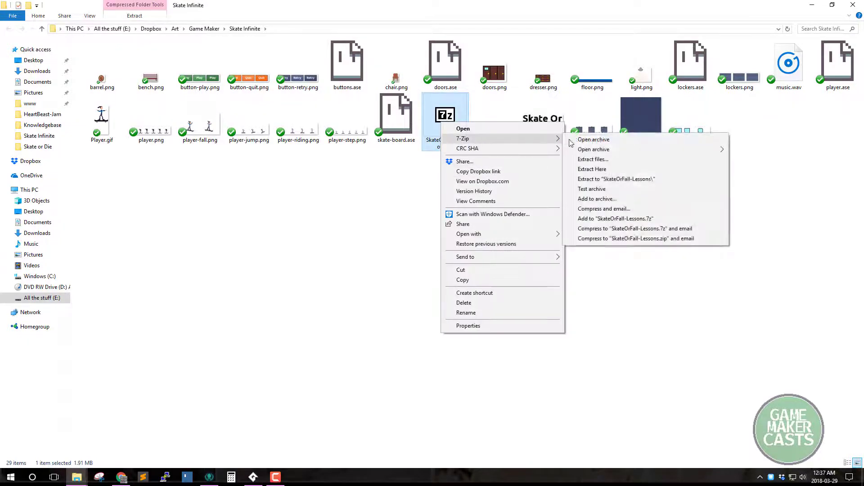
{"action": "left_click", "coordinate": [634, 180]}
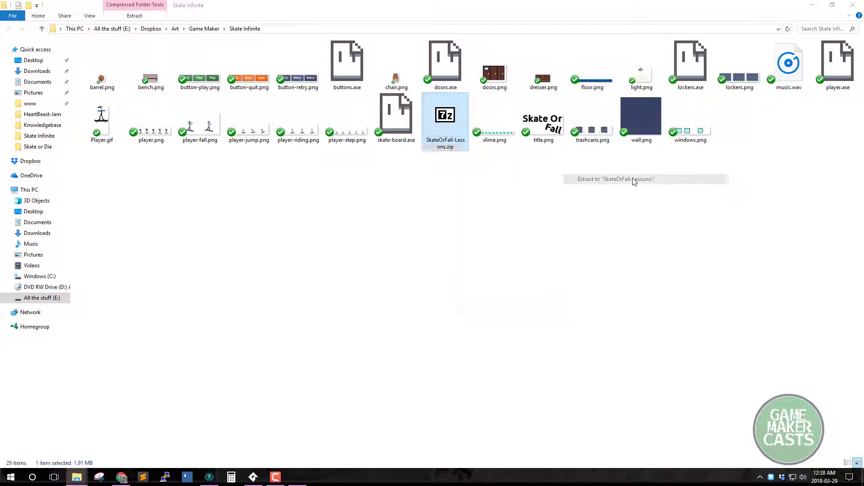
{"action": "double_click", "coordinate": [106, 90]}
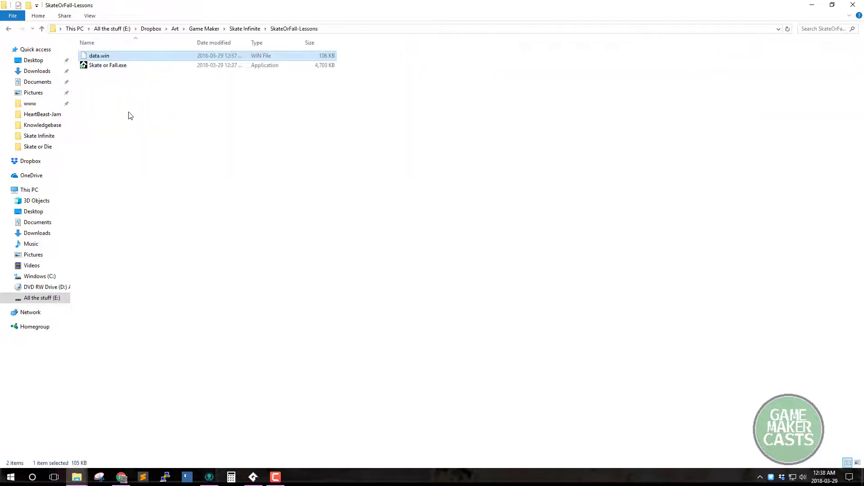
{"action": "left_click", "coordinate": [86, 68]}
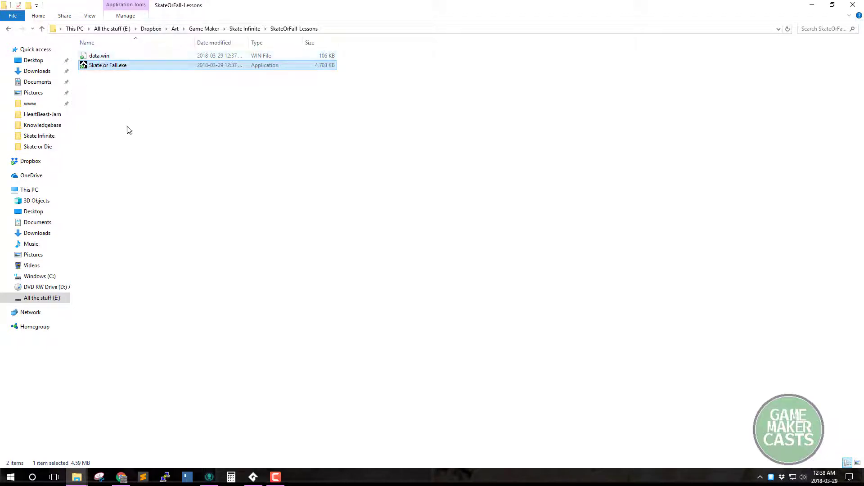
{"action": "left_click", "coordinate": [93, 57]}
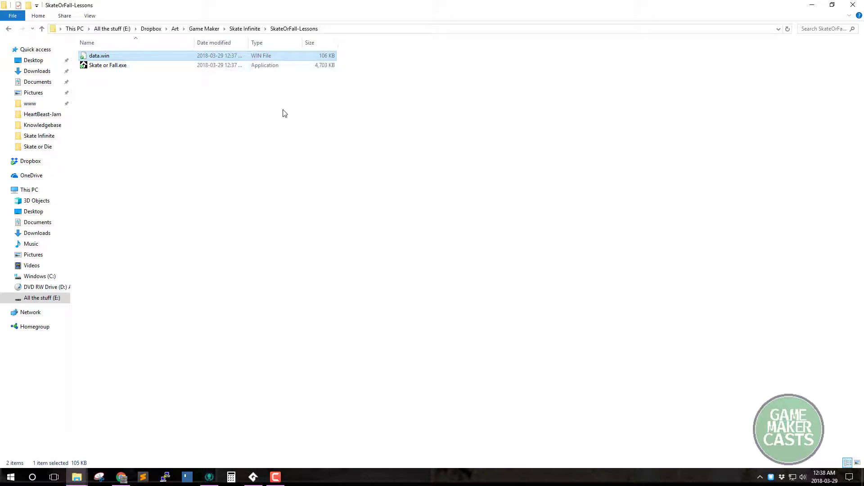
Step: Run Skate or Fall.exe to test the title screen's Quit button, and run it again to test Play, jumping and the game-over Quit
{"action": "double_click", "coordinate": [94, 66]}
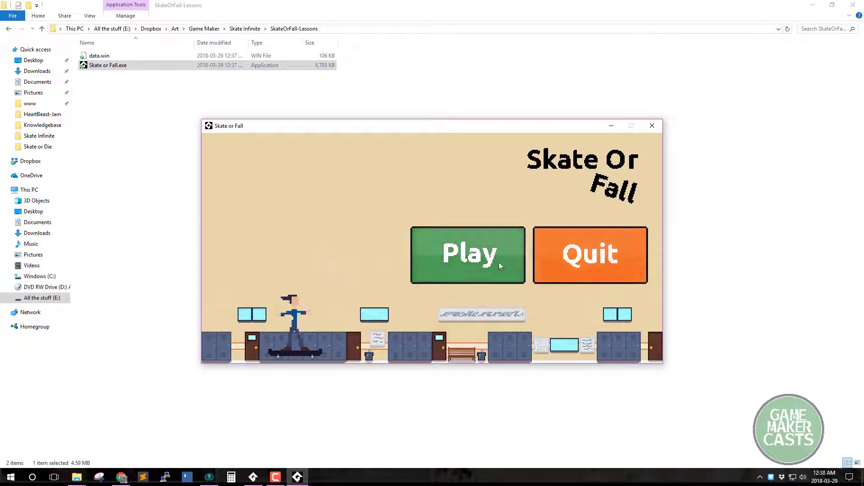
{"action": "left_click", "coordinate": [588, 264]}
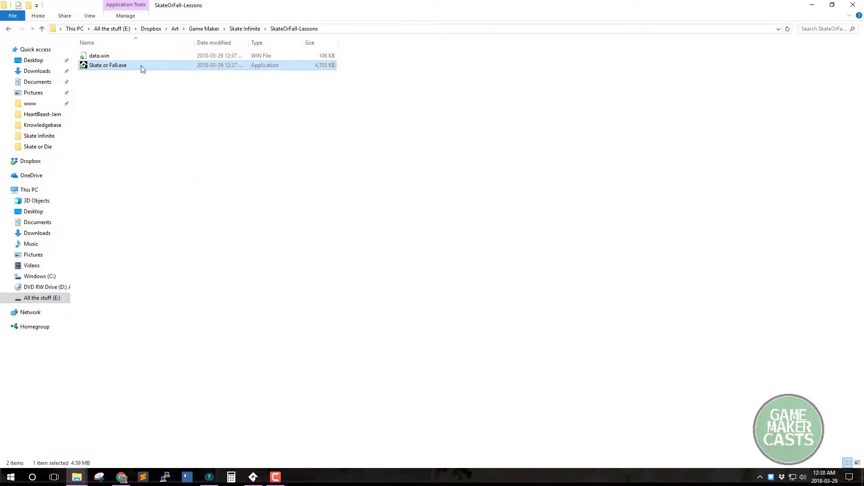
{"action": "left_click", "coordinate": [298, 477]}
{"action": "left_click", "coordinate": [455, 253]}
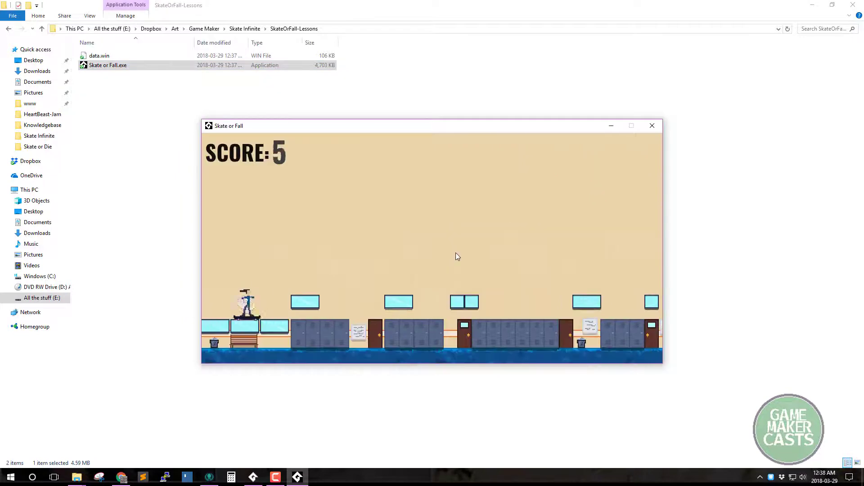
{"action": "key", "text": "space"}
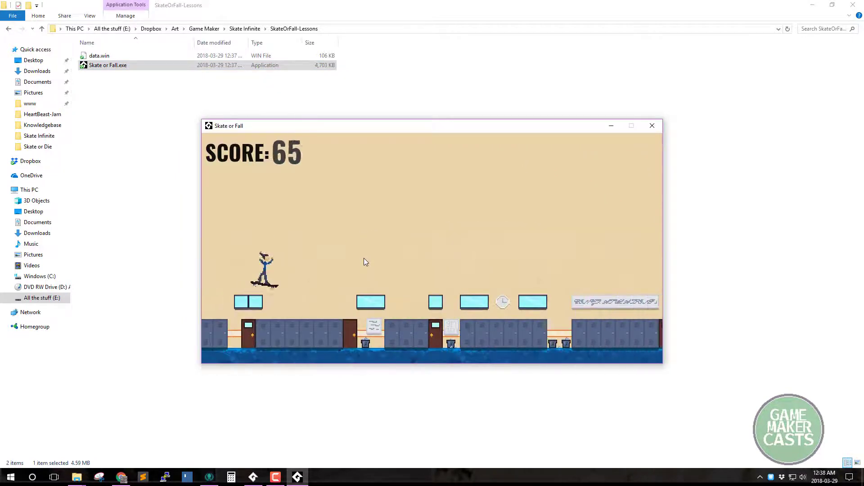
{"action": "key", "text": "space"}
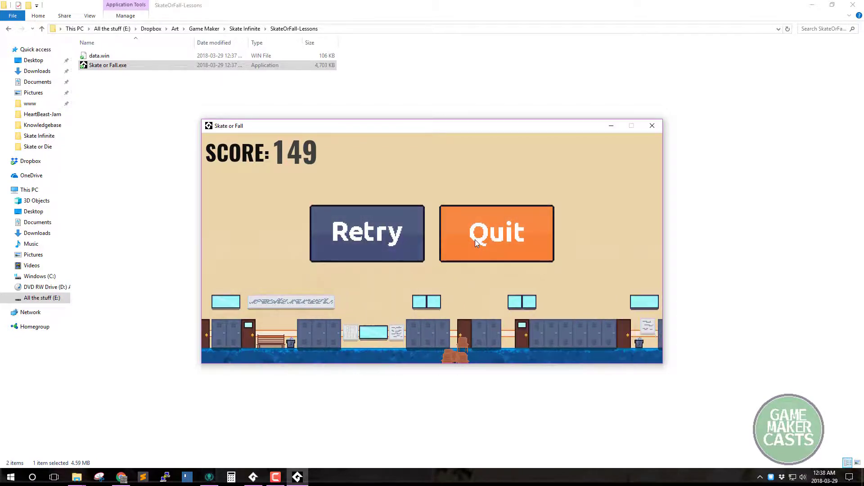
{"action": "left_click", "coordinate": [475, 242]}
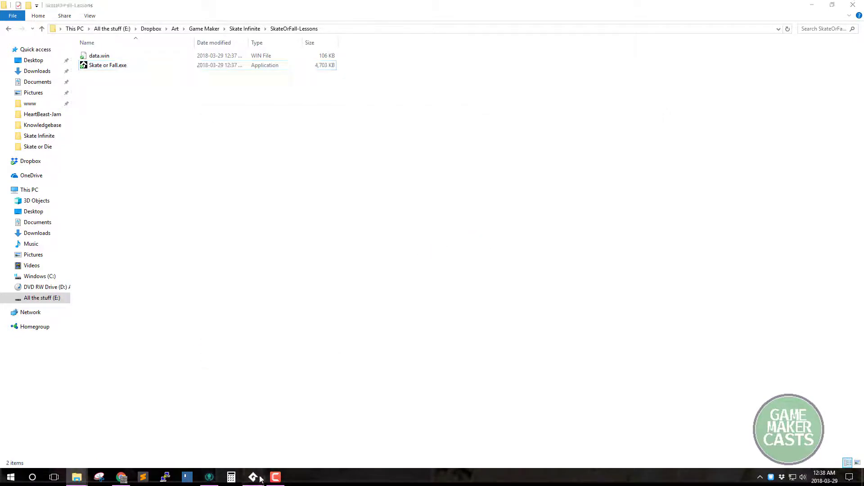
Step: Switch back to GameMaker Studio 2, cancel the main game options, and collapse the Player, Buttons and Sprites groups
{"action": "left_click", "coordinate": [253, 477]}
{"action": "left_click", "coordinate": [422, 321]}
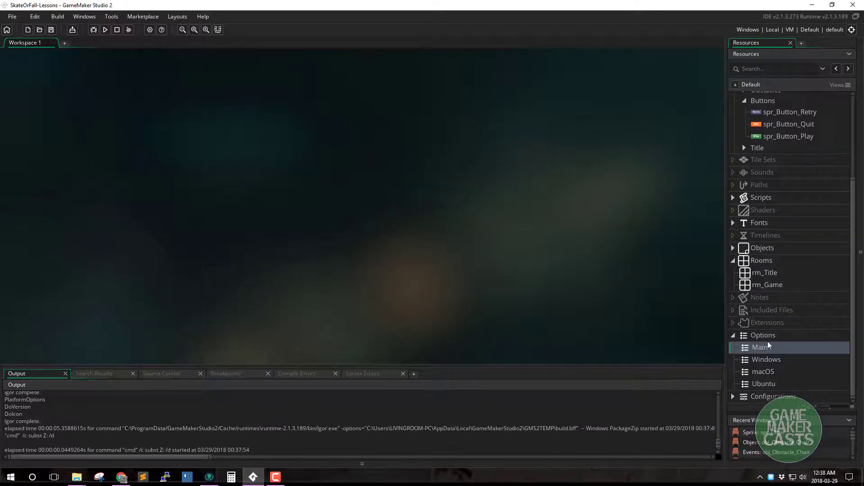
{"action": "scroll", "coordinate": [765, 301], "scroll_direction": "up", "scroll_amount": 5}
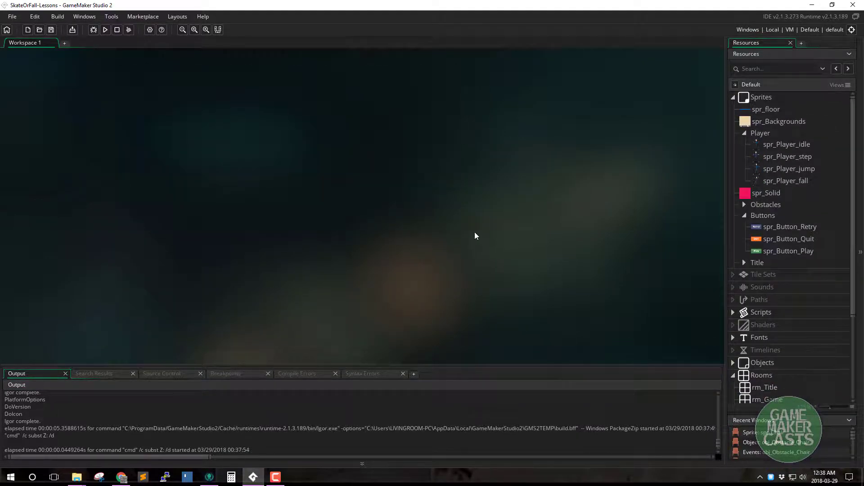
{"action": "left_click", "coordinate": [744, 134]}
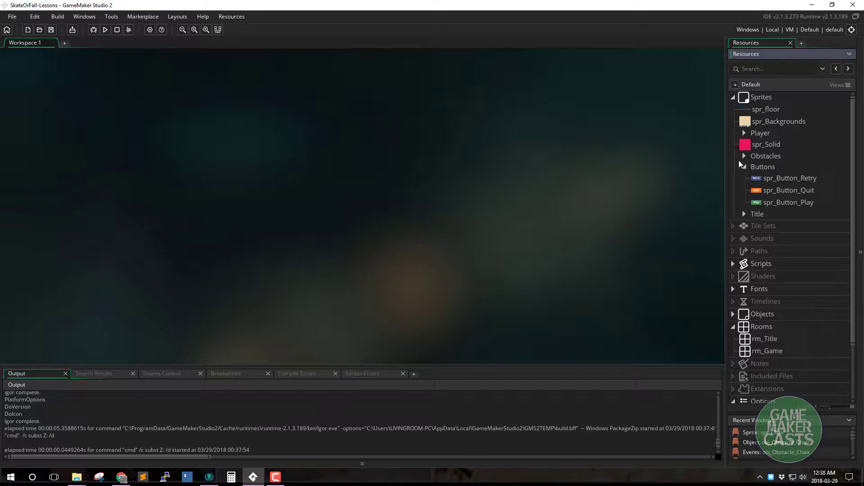
{"action": "left_click", "coordinate": [744, 167]}
{"action": "left_click", "coordinate": [733, 98]}
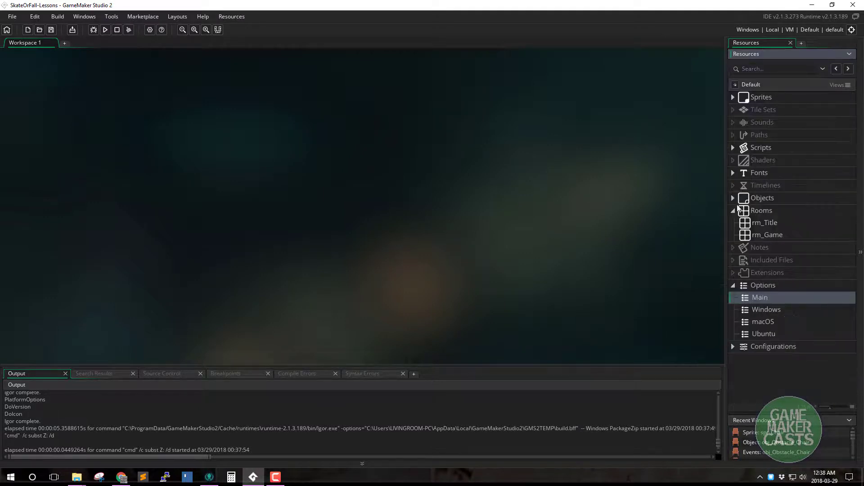
Step: Open the rm_Title room and examine its whole layout, including the Quit button outside the room
{"action": "double_click", "coordinate": [765, 223]}
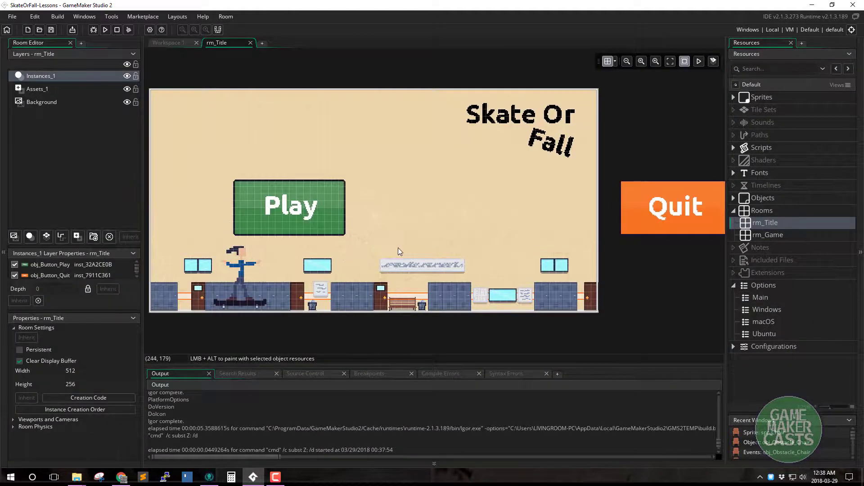
{"action": "scroll", "coordinate": [379, 251], "scroll_direction": "down", "scroll_amount": 4}
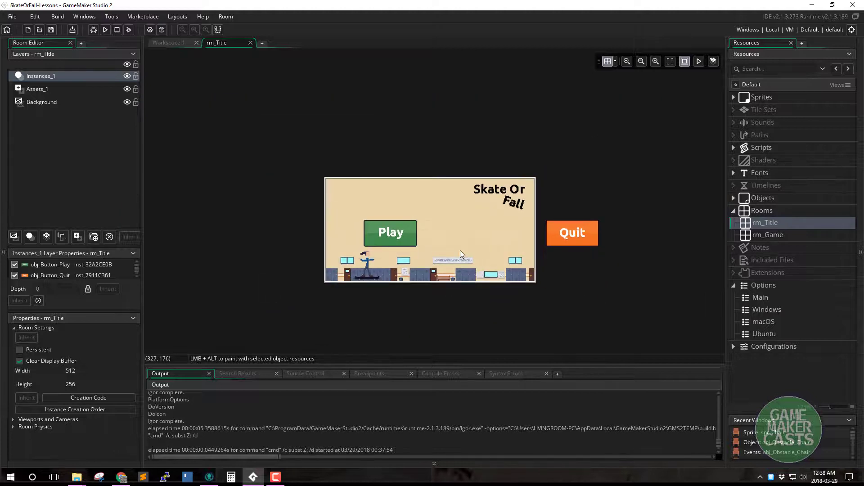
{"action": "middle_click_drag", "start_coordinate": [460, 250], "coordinate": [444, 246]}
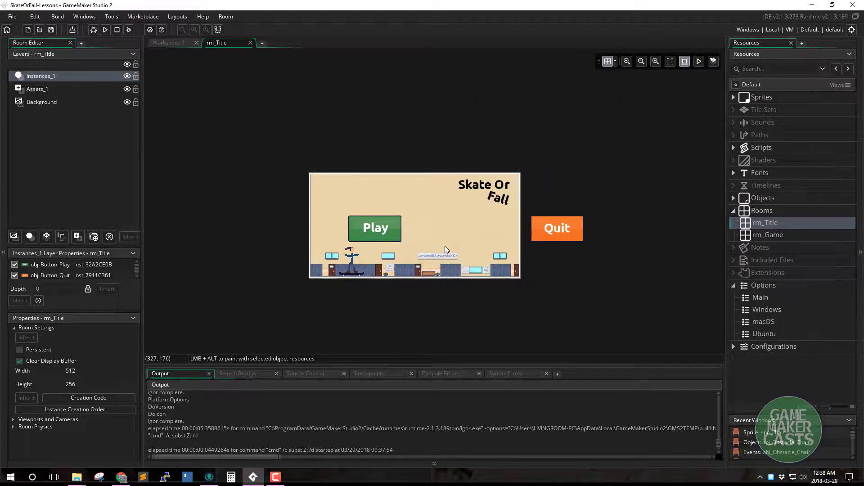